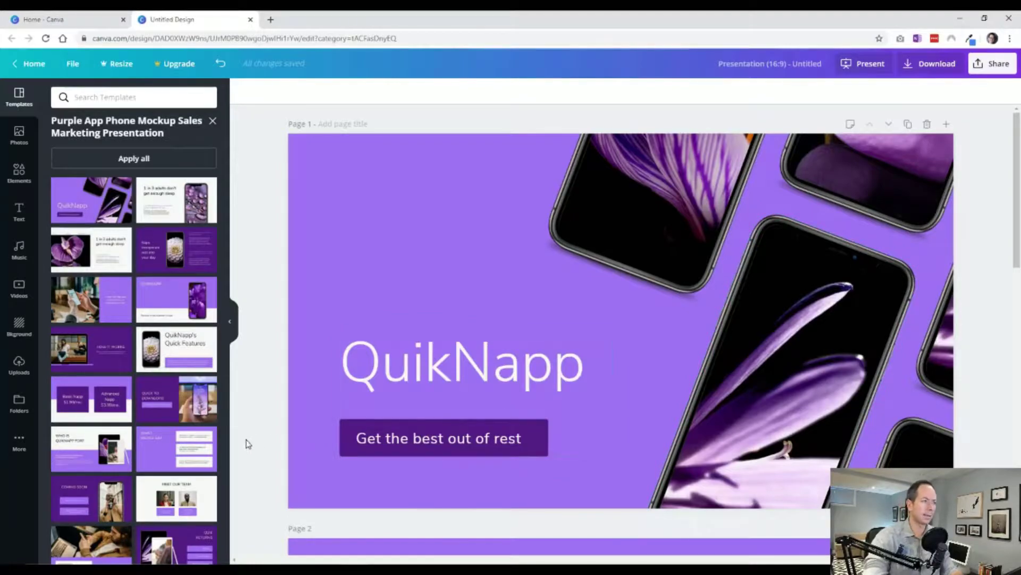
- Paste the large phone mockup from Page 1 onto the blank purple Page 2
{"action": "scroll", "coordinate": [267, 451], "scroll_direction": "down", "scroll_amount": 5}
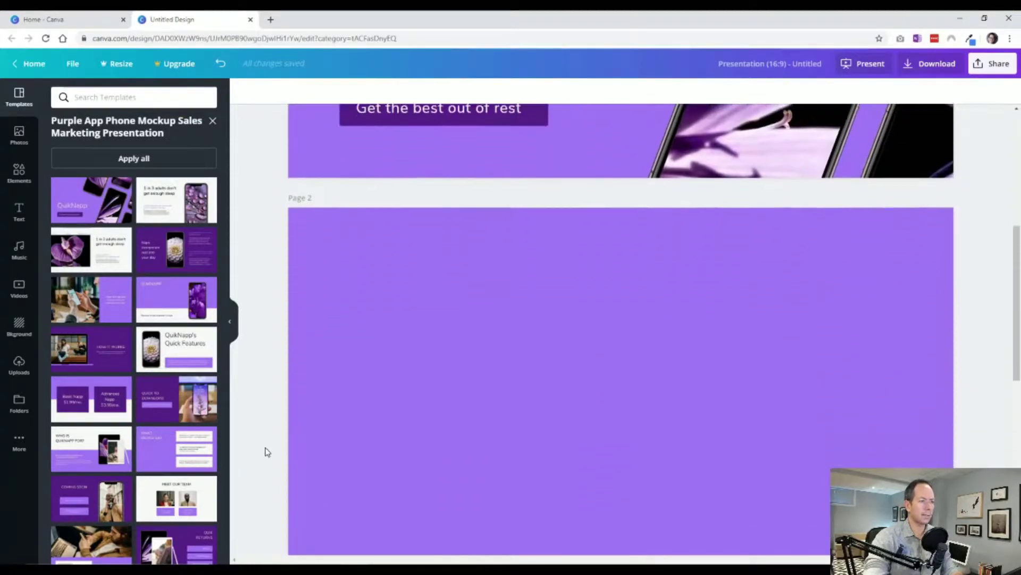
{"action": "scroll", "coordinate": [267, 450], "scroll_direction": "down", "scroll_amount": 2}
{"action": "scroll", "coordinate": [267, 451], "scroll_direction": "up", "scroll_amount": 1}
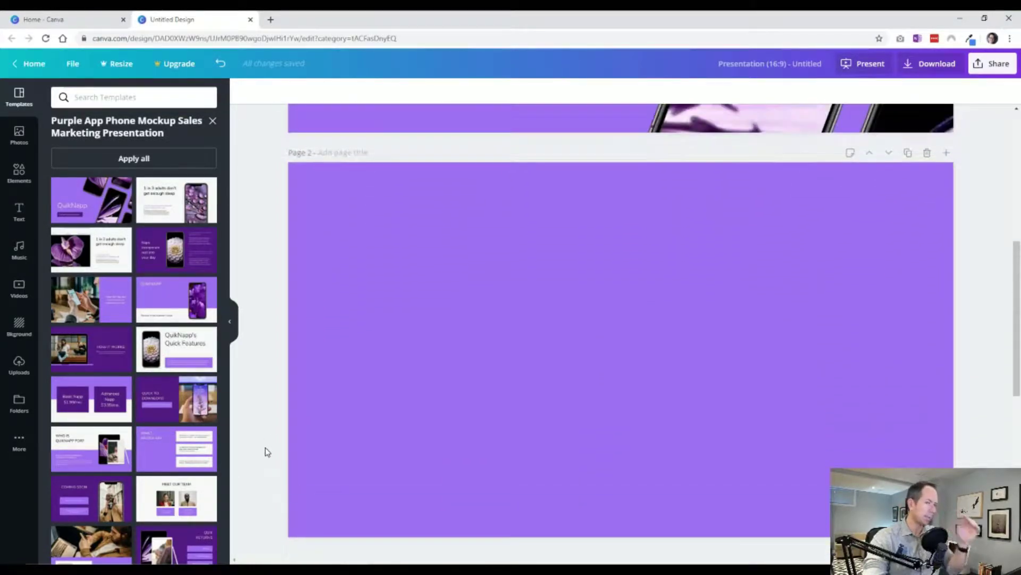
{"action": "scroll", "coordinate": [267, 452], "scroll_direction": "up", "scroll_amount": 5}
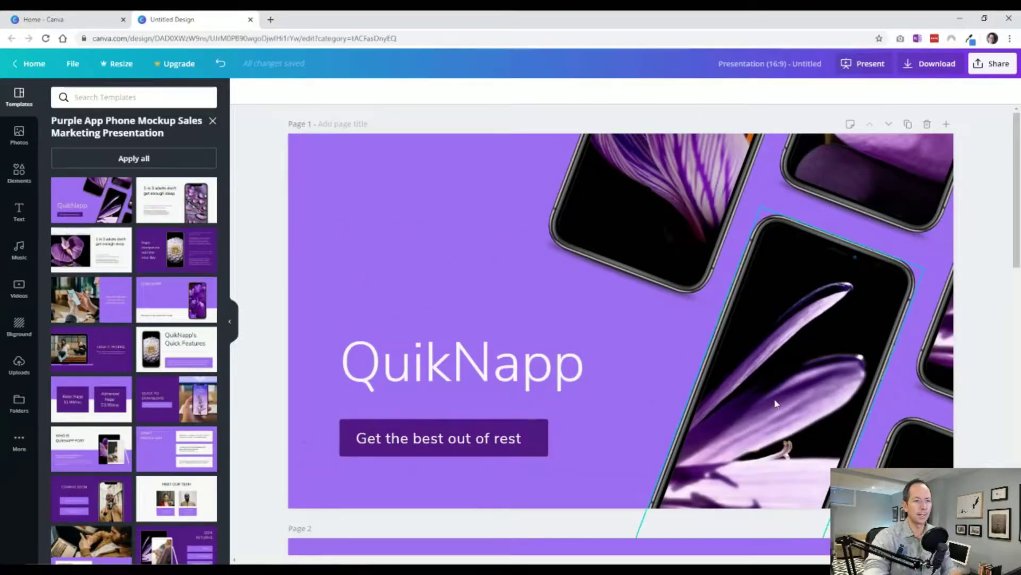
{"action": "left_click", "coordinate": [886, 434]}
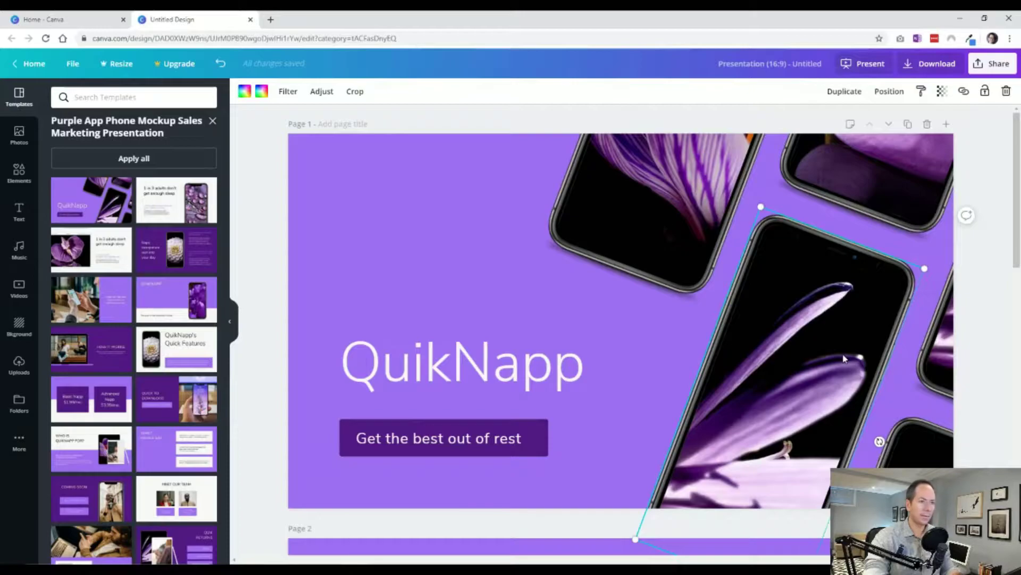
{"action": "scroll", "coordinate": [768, 359], "scroll_direction": "down", "scroll_amount": 2}
{"action": "scroll", "coordinate": [768, 362], "scroll_direction": "down", "scroll_amount": 4}
{"action": "left_click", "coordinate": [656, 361]}
{"action": "scroll", "coordinate": [657, 361], "scroll_direction": "down", "scroll_amount": 1}
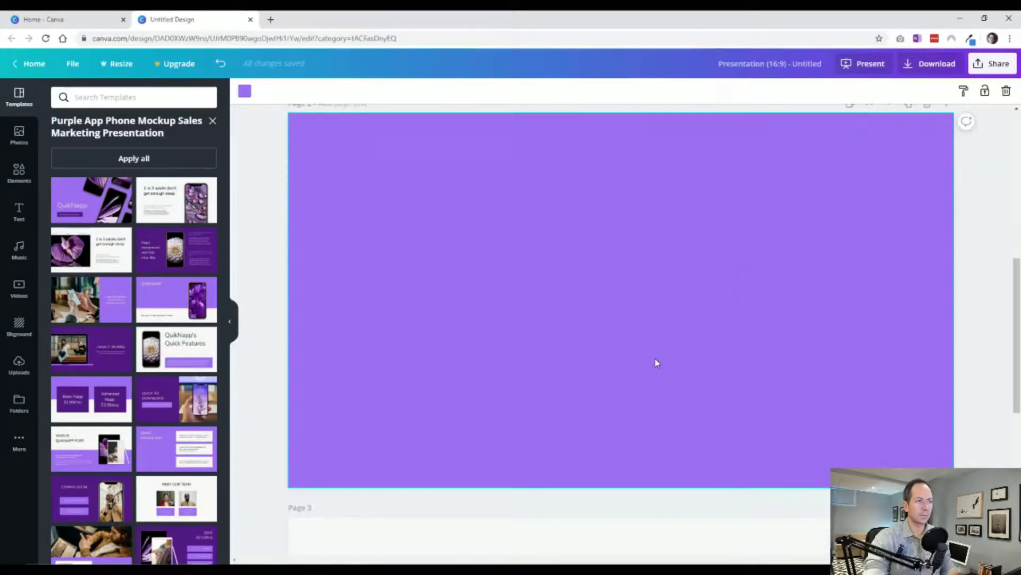
{"action": "key", "text": "ctrl+v"}
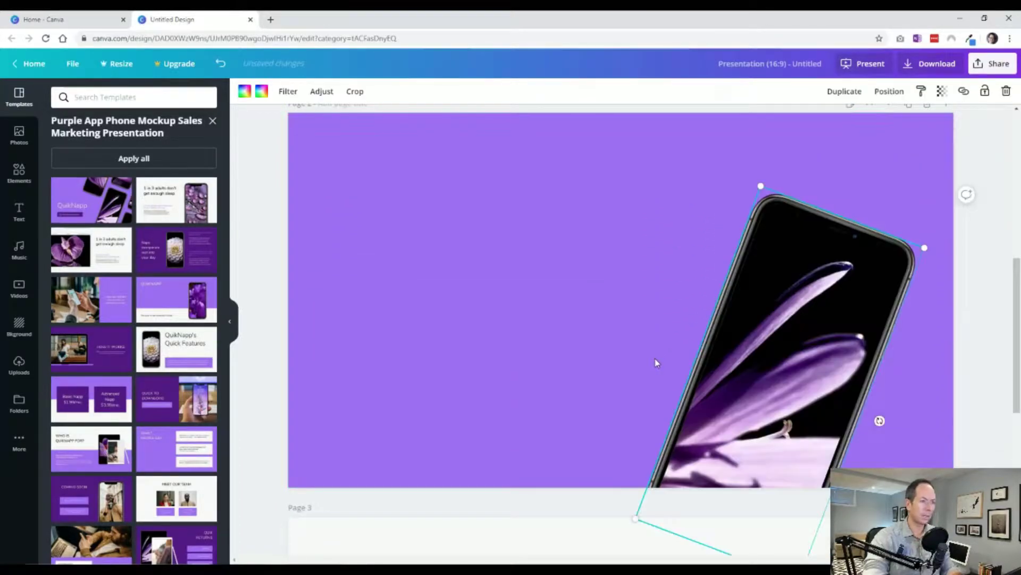
{"action": "left_click", "coordinate": [286, 423]}
- Select the QuikNapp title and tagline group on Page 1 for copying to Page 2
{"action": "scroll", "coordinate": [502, 392], "scroll_direction": "up", "scroll_amount": 6}
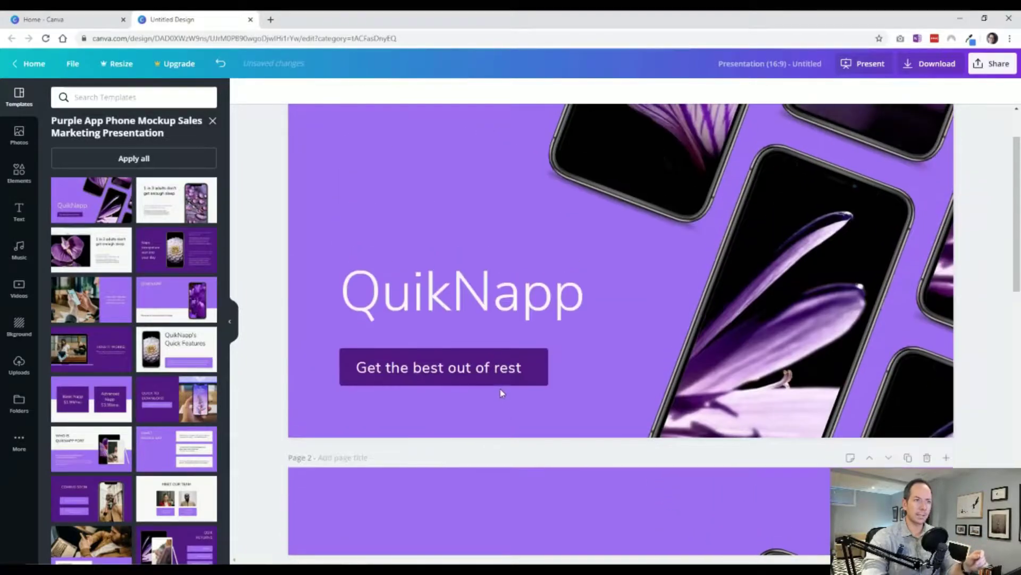
{"action": "left_click", "coordinate": [528, 293]}
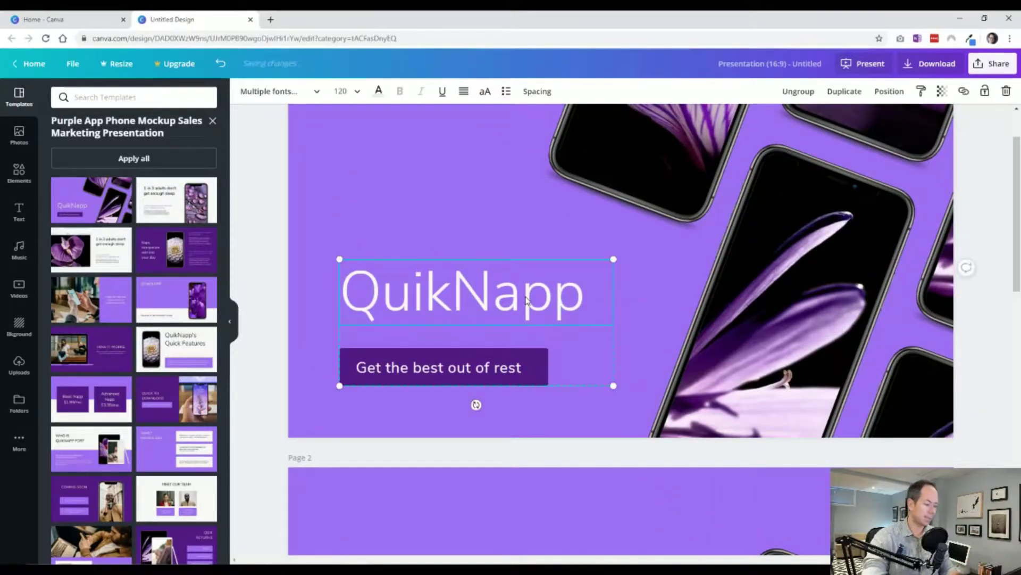
{"action": "scroll", "coordinate": [487, 327], "scroll_direction": "down", "scroll_amount": 6}
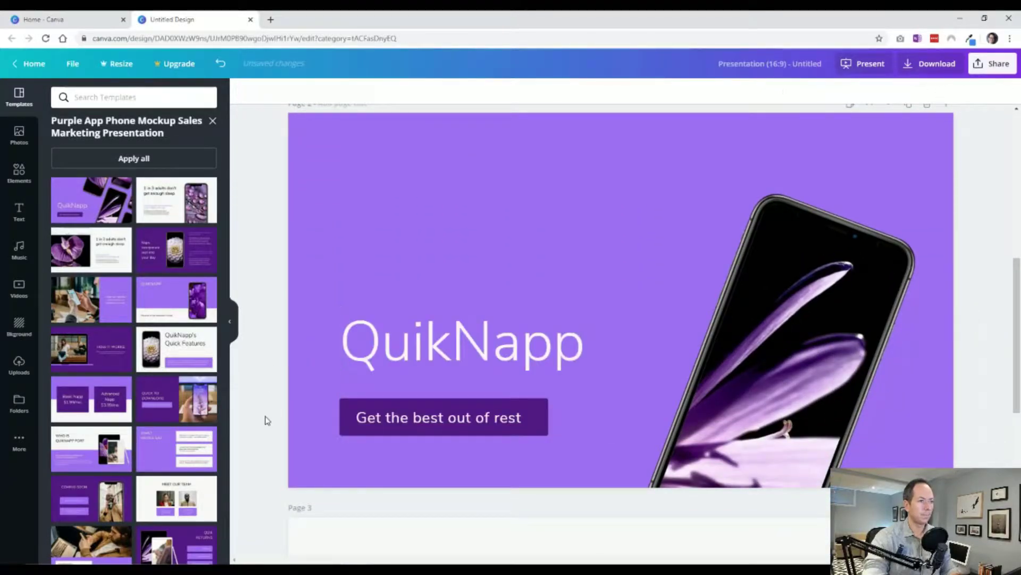
{"action": "scroll", "coordinate": [266, 421], "scroll_direction": "up", "scroll_amount": 1}
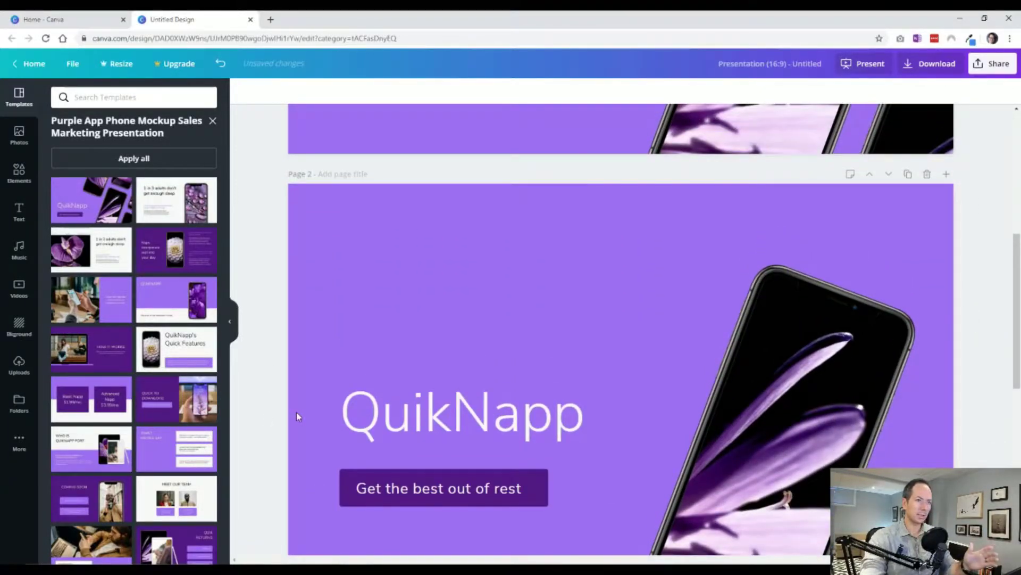
{"action": "scroll", "coordinate": [417, 365], "scroll_direction": "down", "scroll_amount": 1}
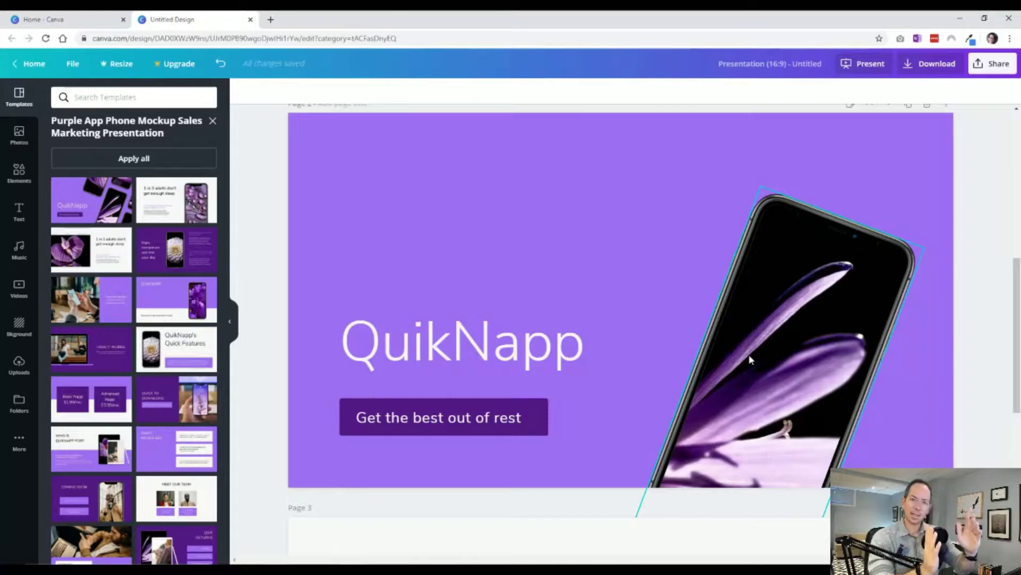
- Duplicate the flower slide and make the copy's headline bold at font size 80
{"action": "scroll", "coordinate": [699, 306], "scroll_direction": "down", "scroll_amount": 5}
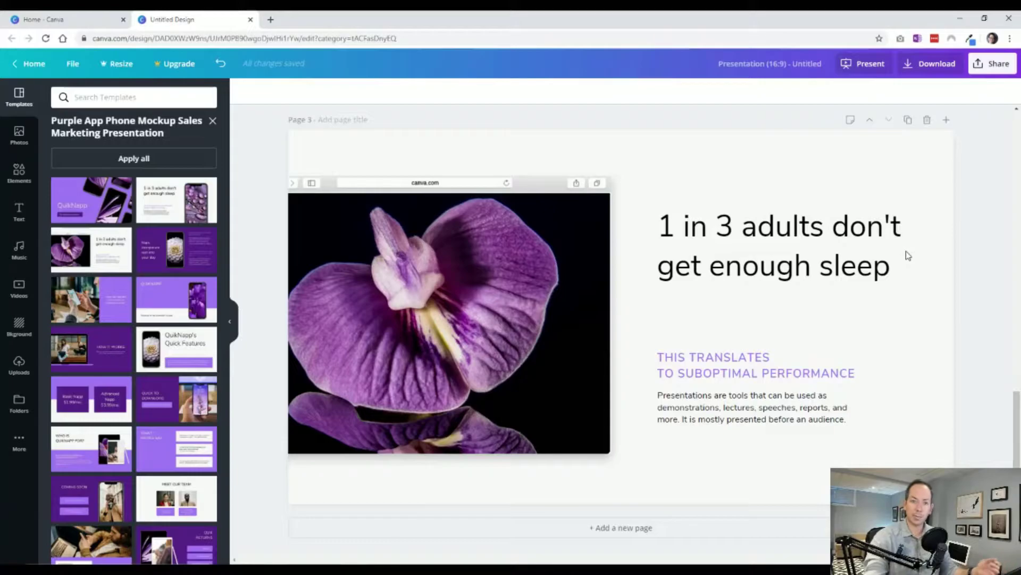
{"action": "left_click", "coordinate": [908, 121]}
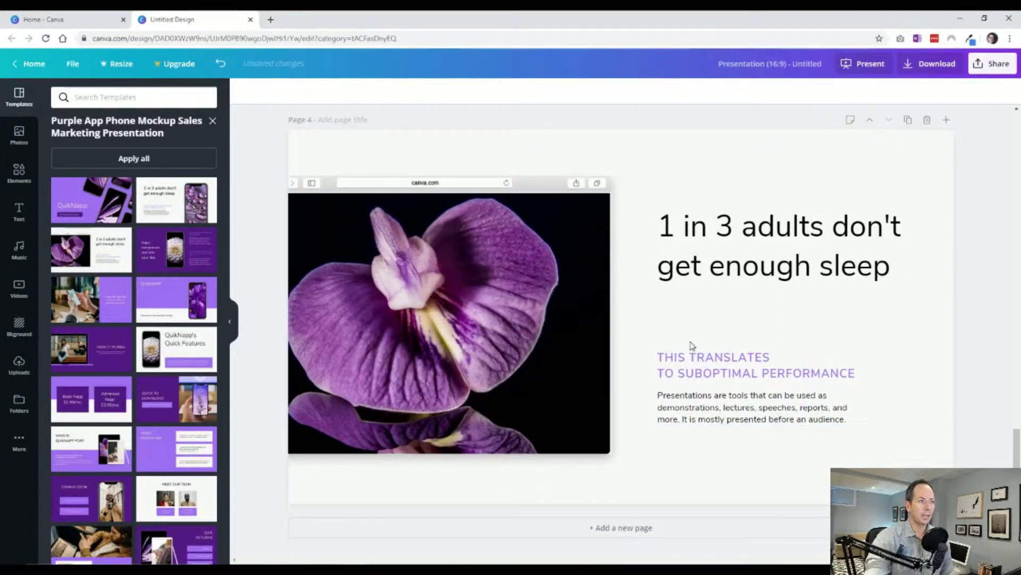
{"action": "left_click", "coordinate": [757, 235]}
{"action": "left_click", "coordinate": [399, 95]}
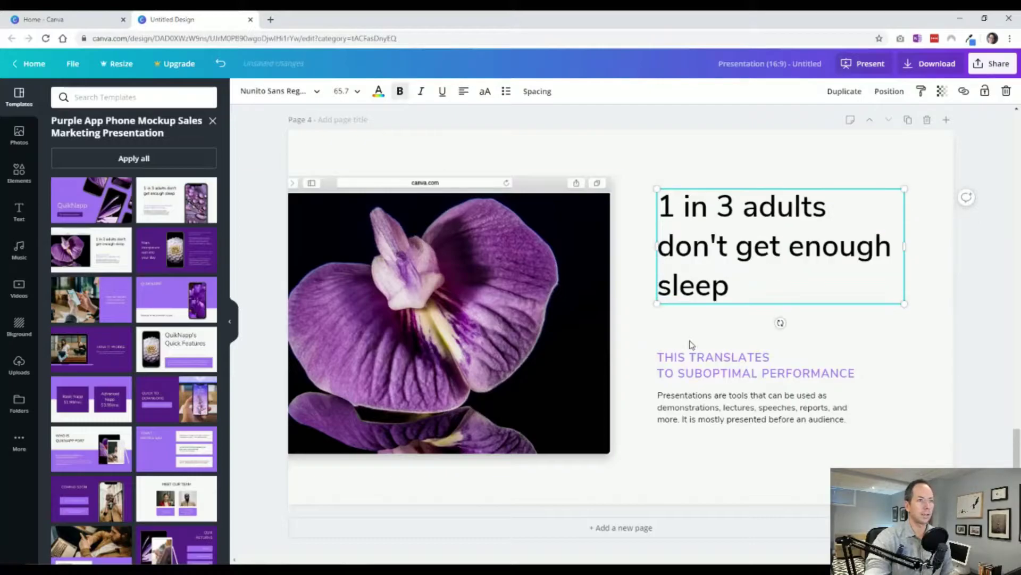
{"action": "left_click", "coordinate": [341, 91]}
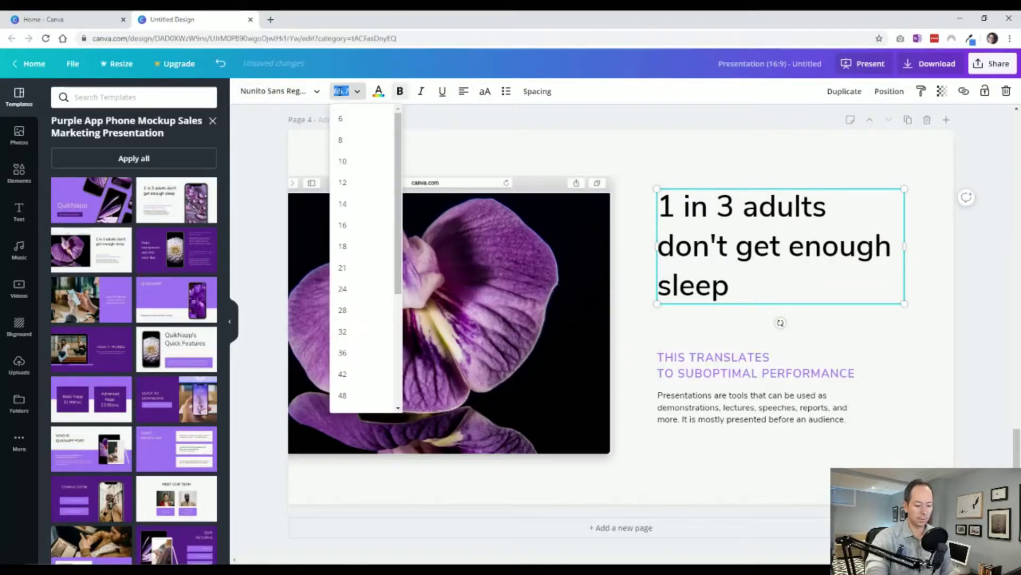
{"action": "type", "text": "80"}
{"action": "key", "text": "Return"}
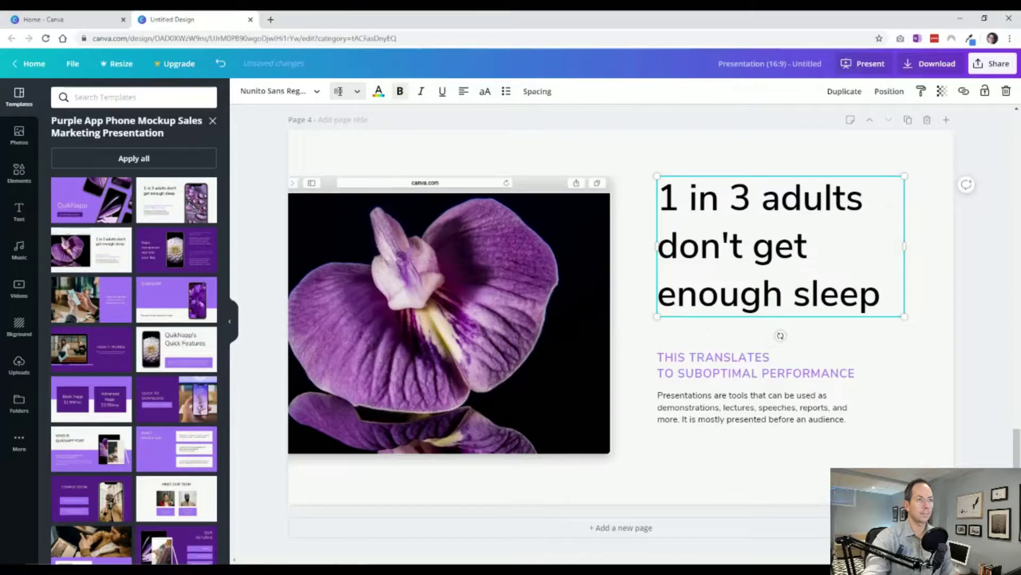
- Change the copied slide's subheading to the orange brand colour
{"action": "left_click", "coordinate": [724, 400]}
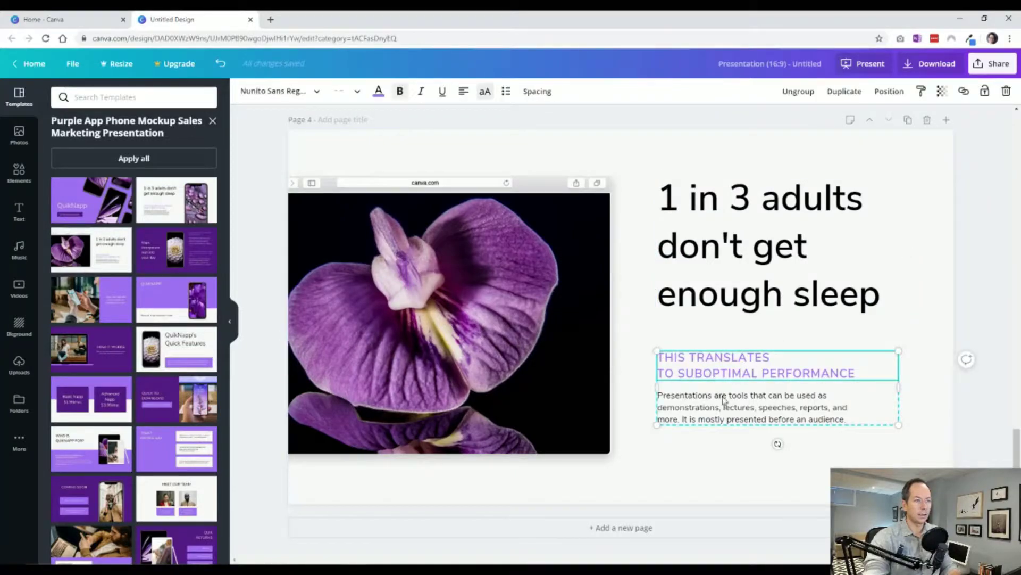
{"action": "left_click", "coordinate": [378, 91]}
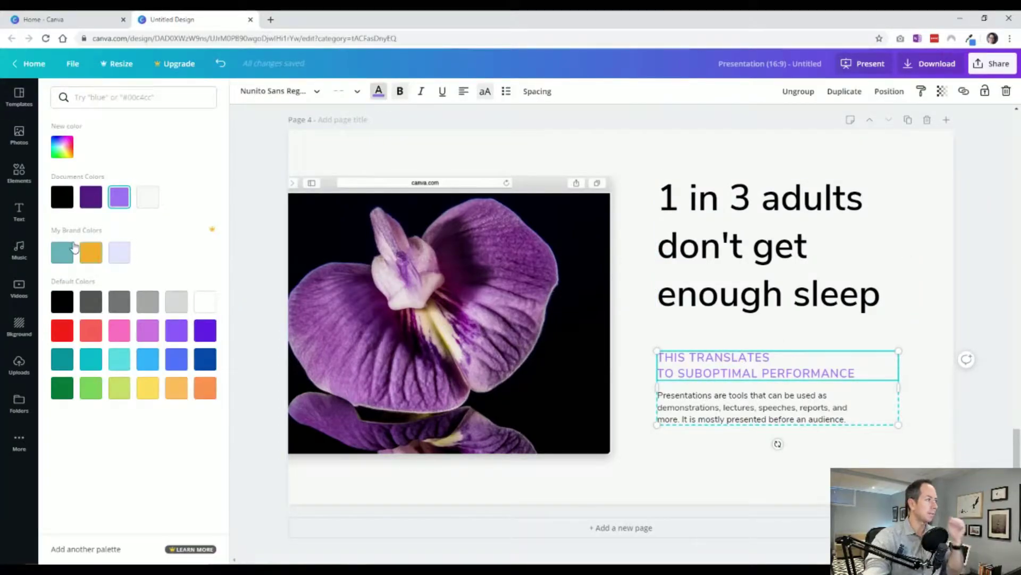
{"action": "left_click", "coordinate": [87, 257]}
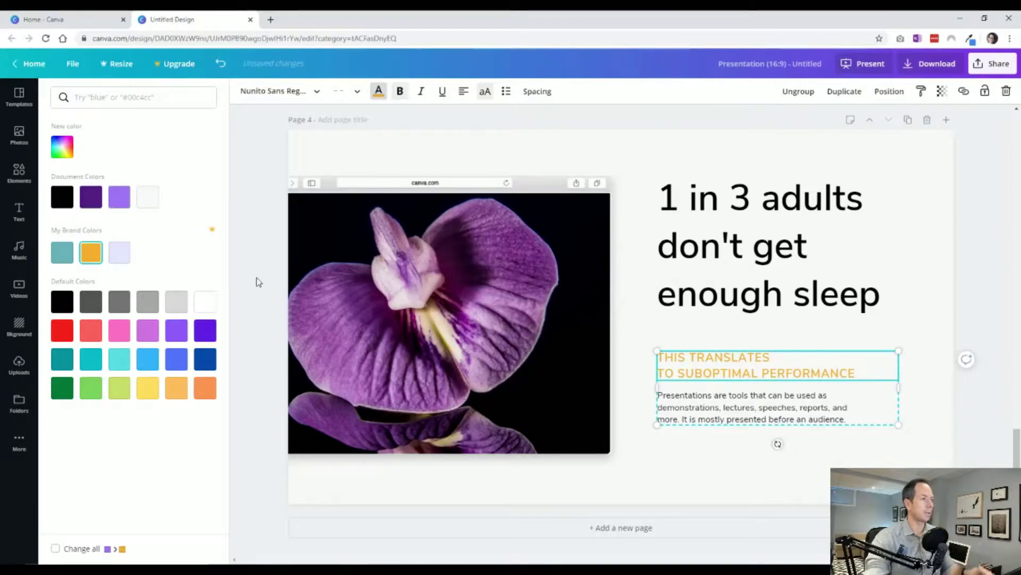
{"action": "left_click", "coordinate": [446, 359]}
- Enlarge the flower image frame and shift it left and down past the page edges
{"action": "left_click_drag", "start_coordinate": [620, 173], "coordinate": [650, 160]}
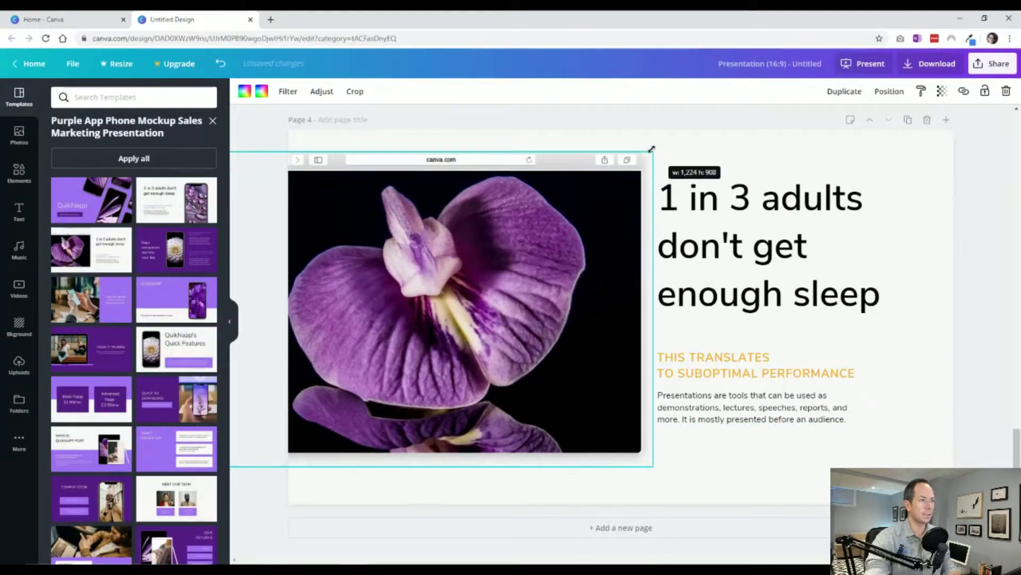
{"action": "left_click_drag", "start_coordinate": [606, 250], "coordinate": [468, 284]}
{"action": "left_click_drag", "start_coordinate": [515, 195], "coordinate": [579, 142]}
{"action": "left_click_drag", "start_coordinate": [486, 292], "coordinate": [485, 275]}
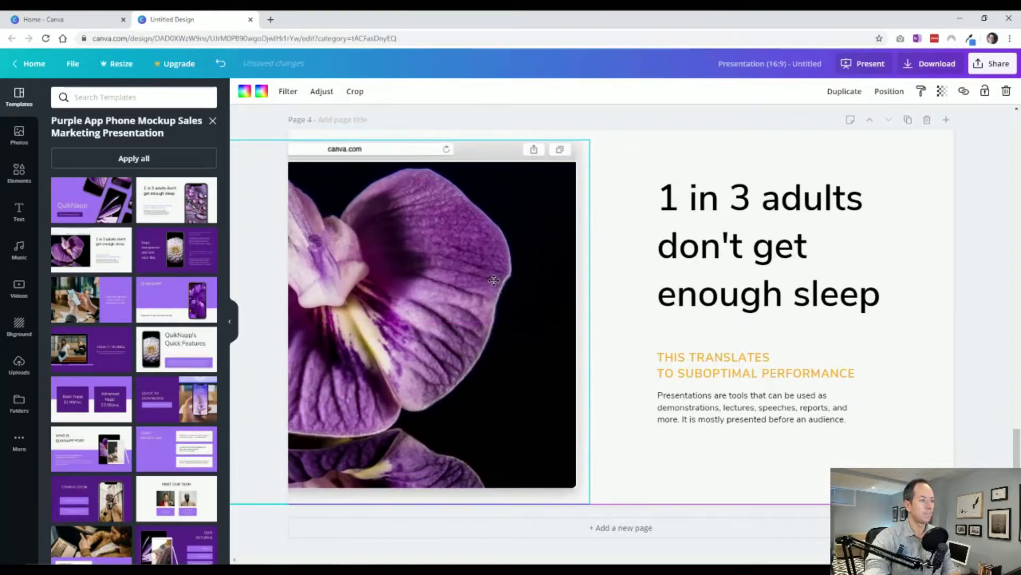
{"action": "left_click_drag", "start_coordinate": [534, 192], "coordinate": [526, 234]}
{"action": "left_click_drag", "start_coordinate": [560, 175], "coordinate": [596, 156]}
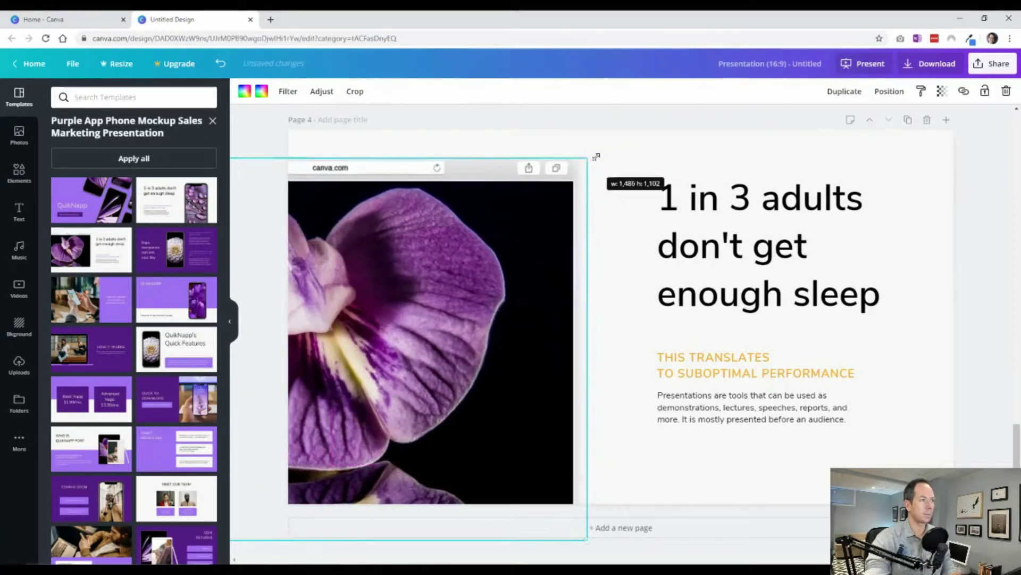
{"action": "left_click_drag", "start_coordinate": [510, 197], "coordinate": [527, 223]}
{"action": "left_click", "coordinate": [268, 149]}
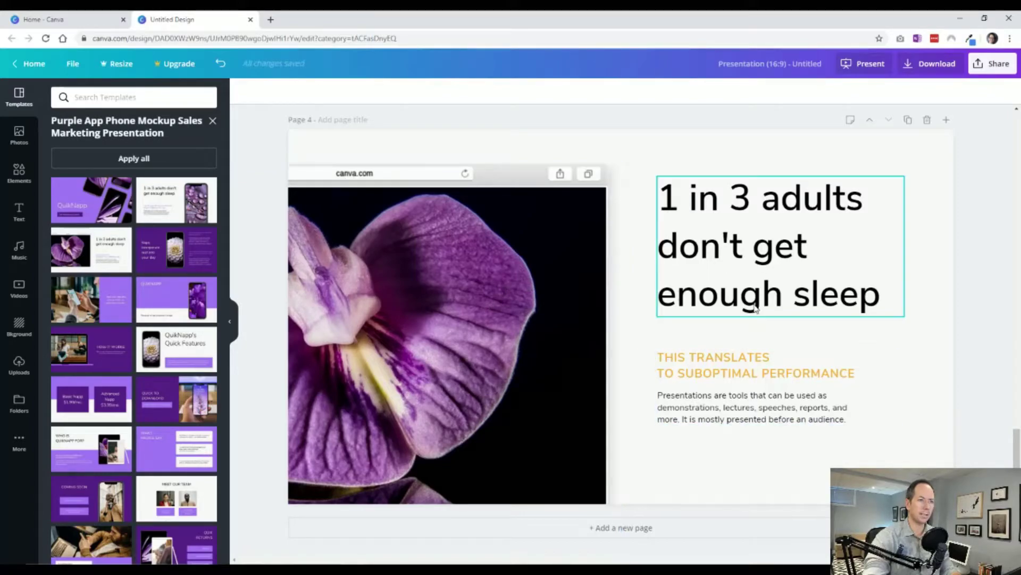
- Delete the restyled headline and body text blocks from Page 4
{"action": "left_click", "coordinate": [739, 372]}
{"action": "left_click", "coordinate": [746, 292], "text": "shift"}
{"action": "key", "text": "Delete"}
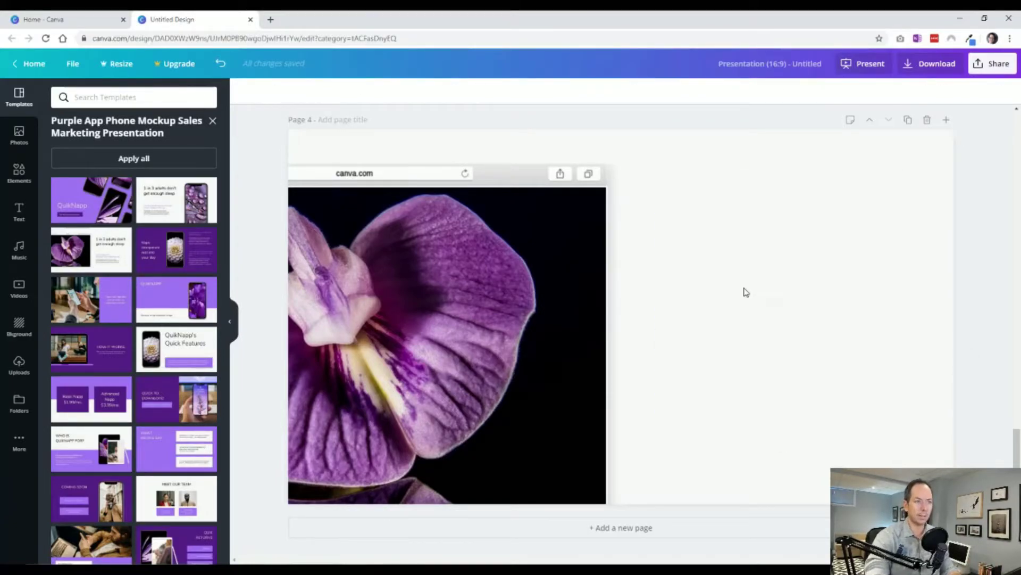
- Copy the original headline and body text from Page 3 onto Page 4
{"action": "scroll", "coordinate": [761, 319], "scroll_direction": "up", "scroll_amount": 7}
{"action": "left_click", "coordinate": [777, 226]}
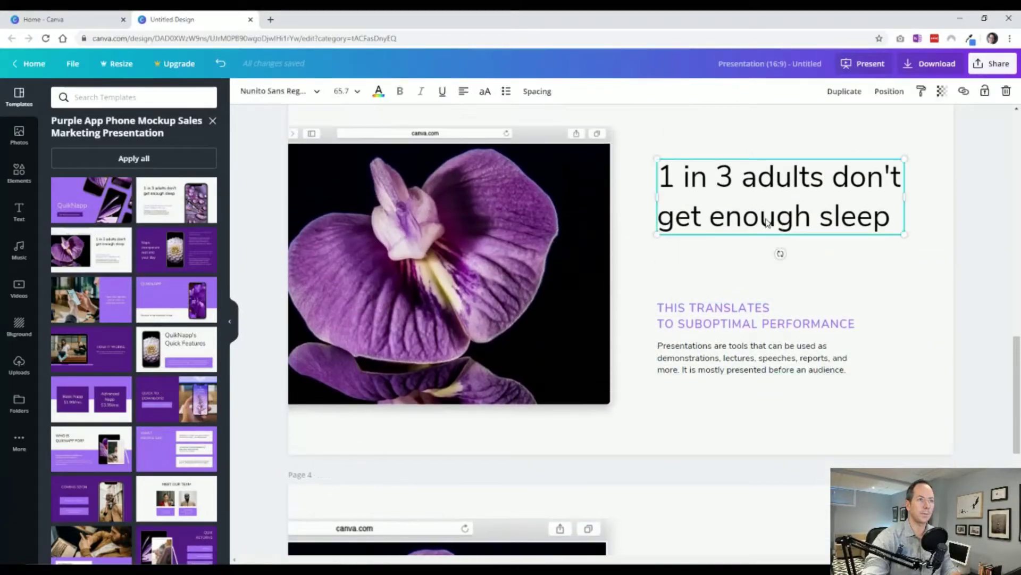
{"action": "left_click", "coordinate": [751, 313], "text": "shift"}
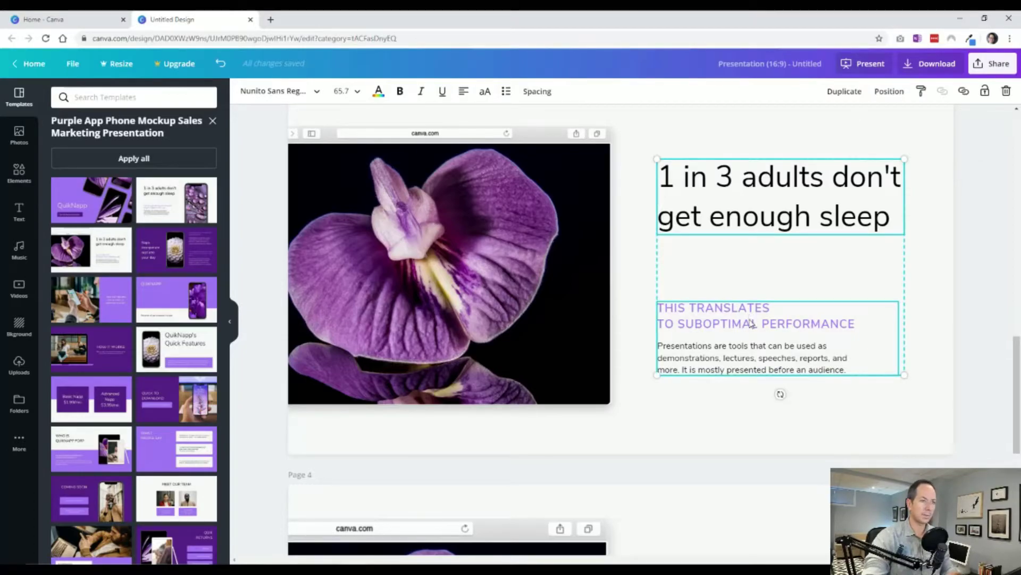
{"action": "key", "text": "ctrl+c"}
{"action": "scroll", "coordinate": [745, 343], "scroll_direction": "down", "scroll_amount": 6}
{"action": "key", "text": "ctrl+v"}
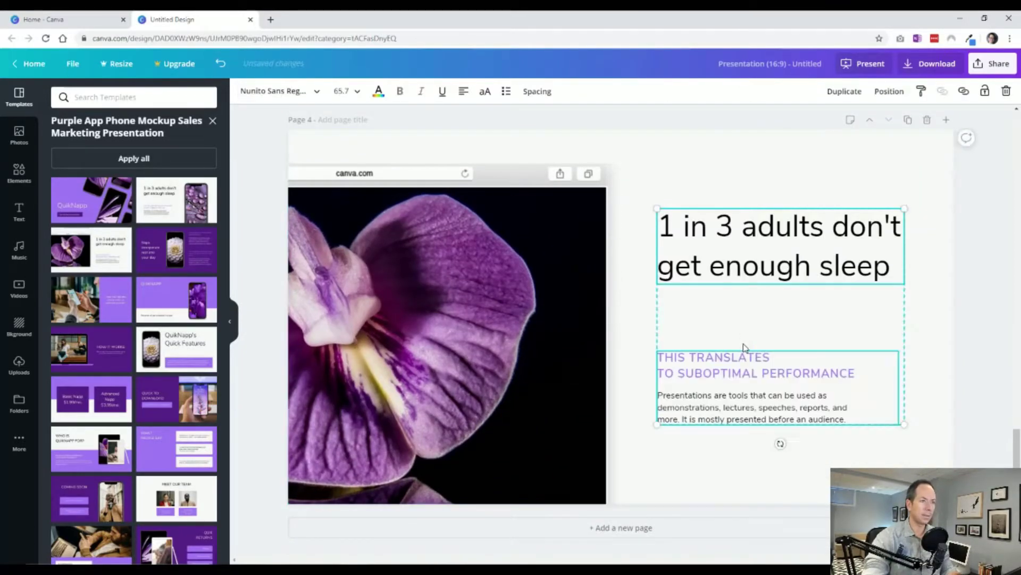
{"action": "left_click", "coordinate": [777, 440]}
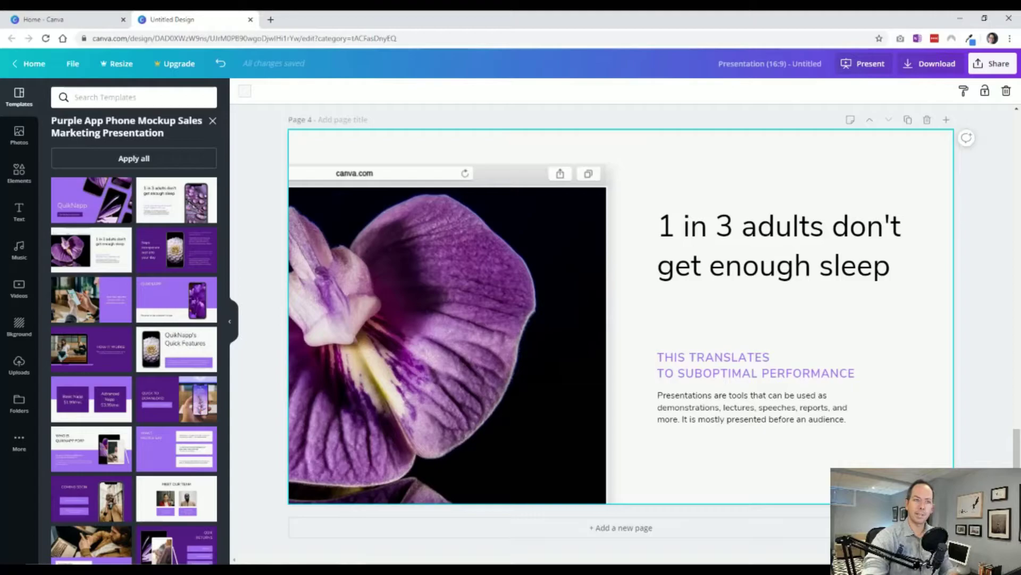
- Add a blank page 5 after page 4 and paste in the copied headline, subheading and body text
{"action": "left_click", "coordinate": [990, 465]}
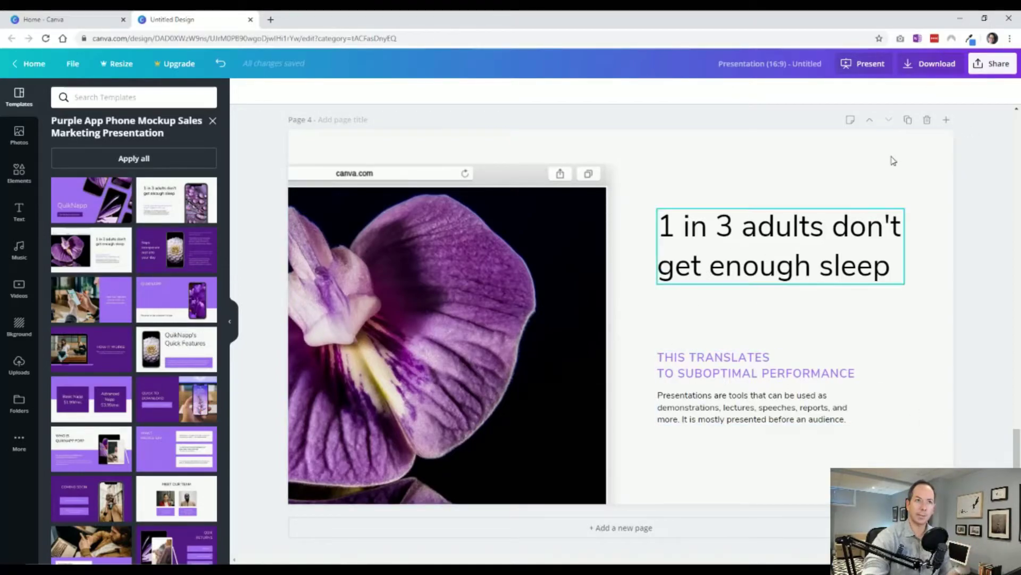
{"action": "left_click", "coordinate": [851, 121]}
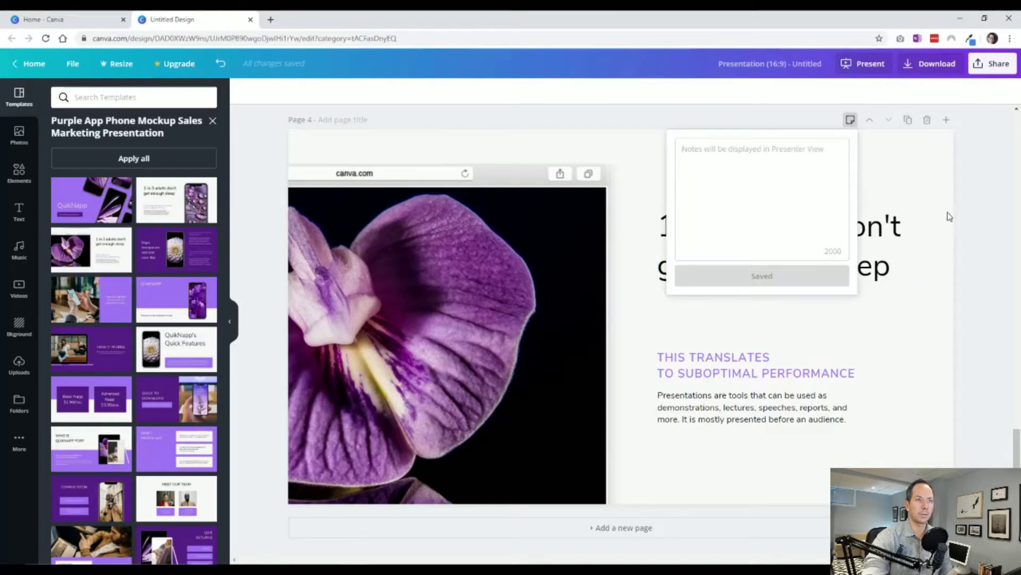
{"action": "left_click", "coordinate": [949, 218]}
{"action": "left_click", "coordinate": [947, 120]}
{"action": "key", "text": "ctrl+v"}
{"action": "left_click", "coordinate": [966, 326]}
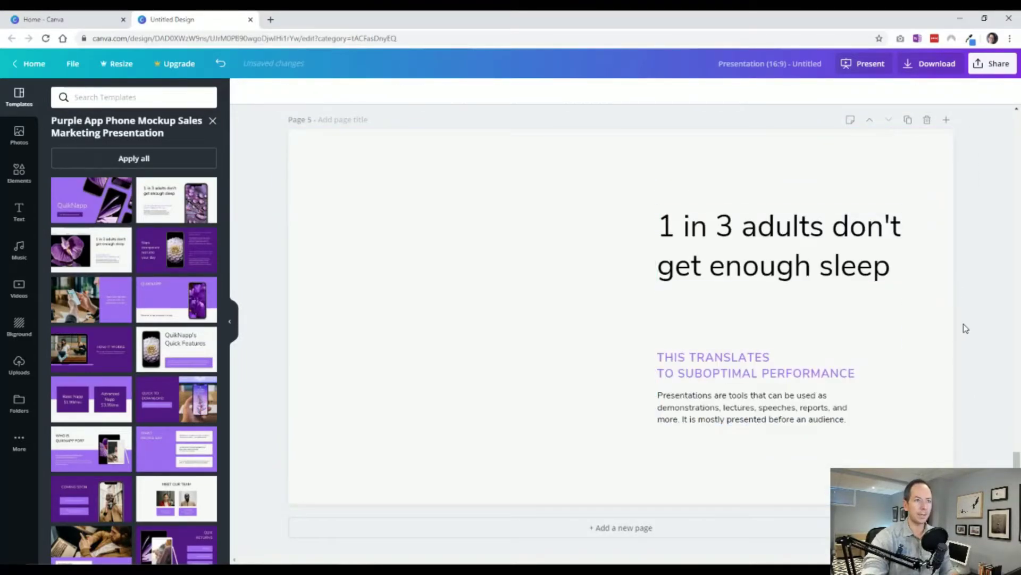
{"action": "scroll", "coordinate": [828, 365], "scroll_direction": "up", "scroll_amount": 8}
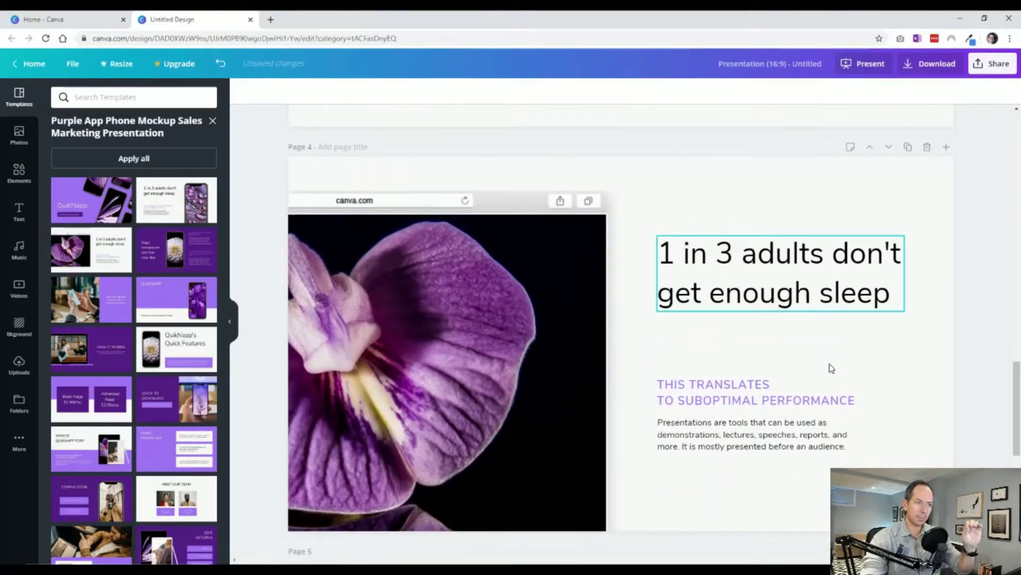
{"action": "scroll", "coordinate": [832, 368], "scroll_direction": "down", "scroll_amount": 8}
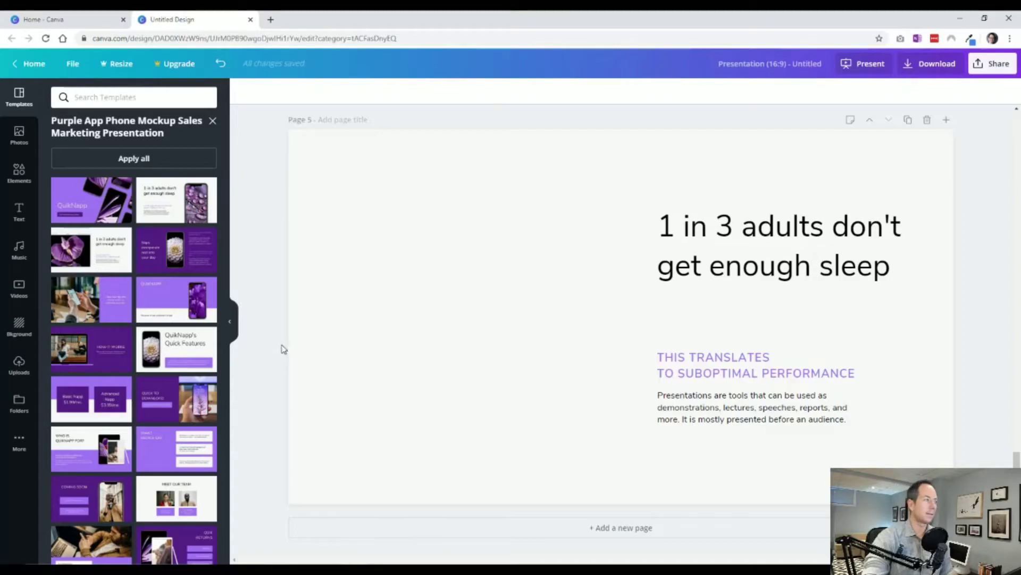
- Add a 'phone' frame graphic from Elements and place it left of the headline
{"action": "left_click", "coordinate": [19, 172]}
{"action": "left_click", "coordinate": [95, 98]}
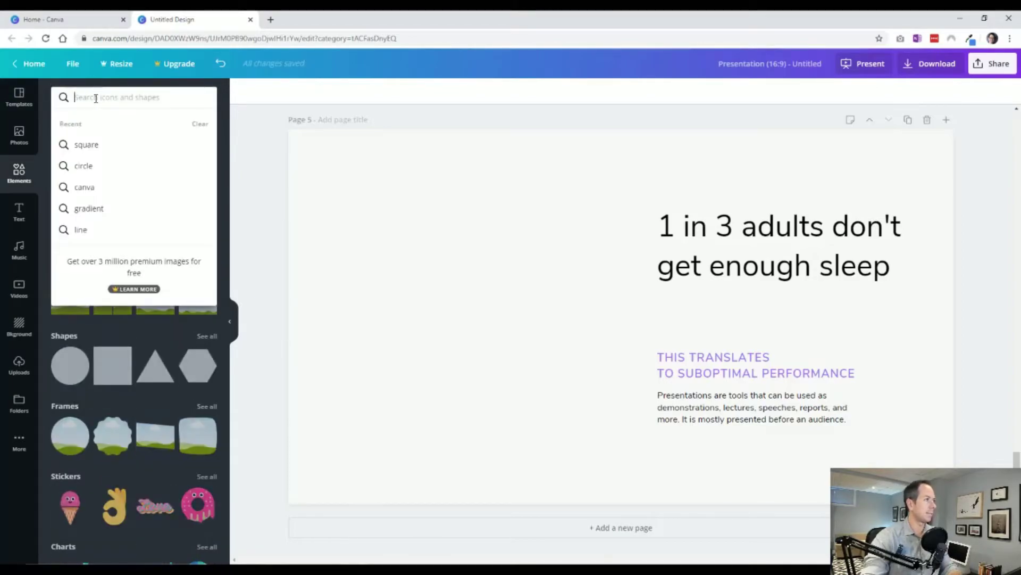
{"action": "type", "text": "phone"}
{"action": "key", "text": "Return"}
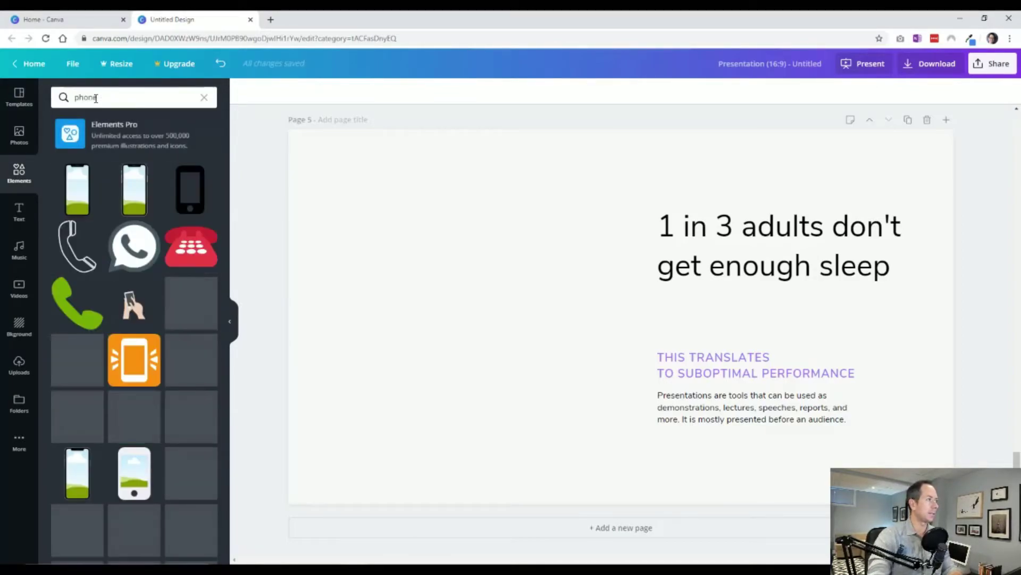
{"action": "left_click", "coordinate": [78, 189]}
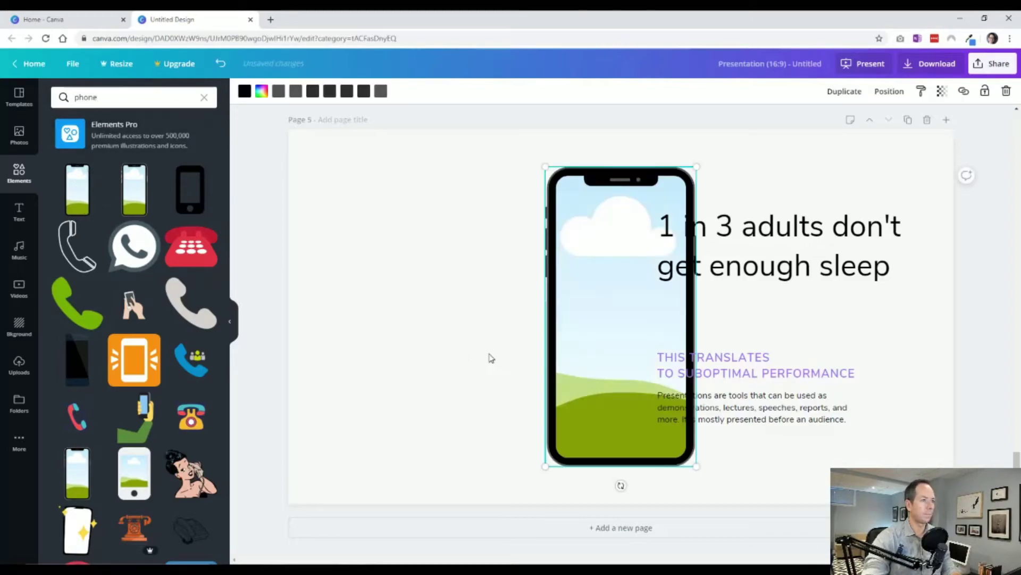
{"action": "left_click_drag", "start_coordinate": [551, 309], "coordinate": [428, 313]}
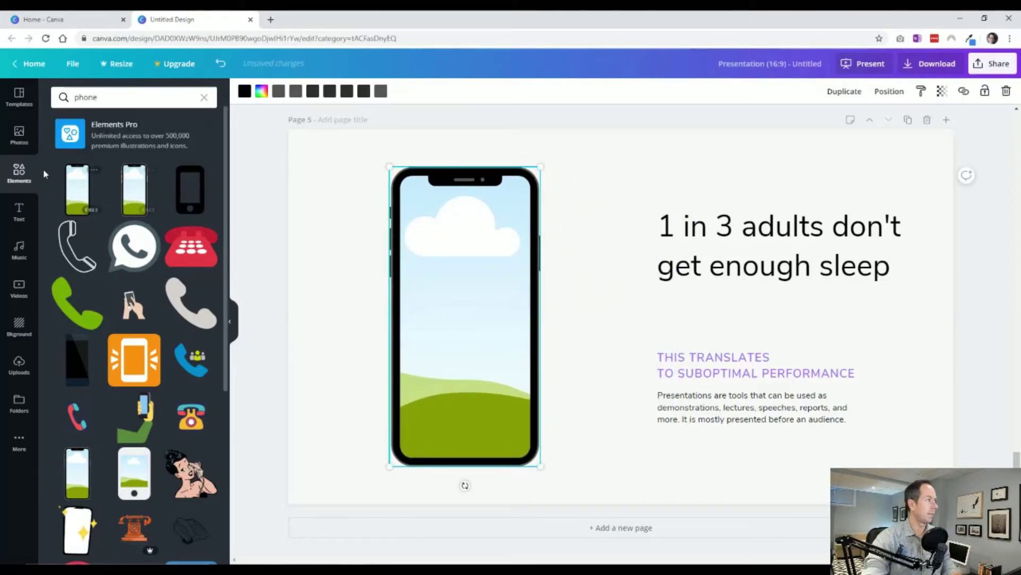
- Begin a search in the photo library for flower images
{"action": "left_click", "coordinate": [19, 135]}
{"action": "left_click", "coordinate": [110, 97]}
{"action": "type", "text": "flower"}
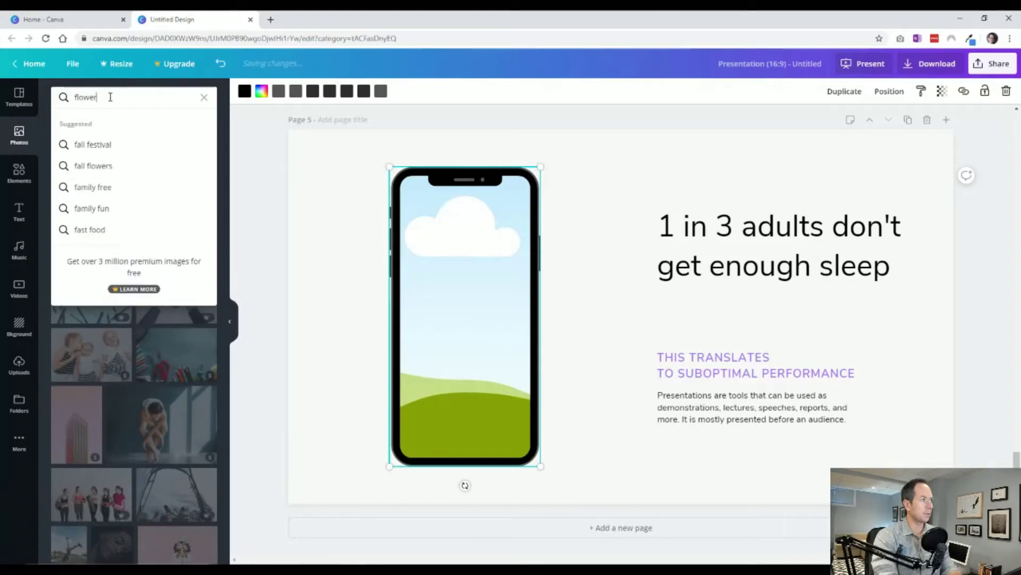
- Search photos for 'flower' and drop the orange-flowers-on-dark photo into the phone frame
{"action": "key", "text": "Return"}
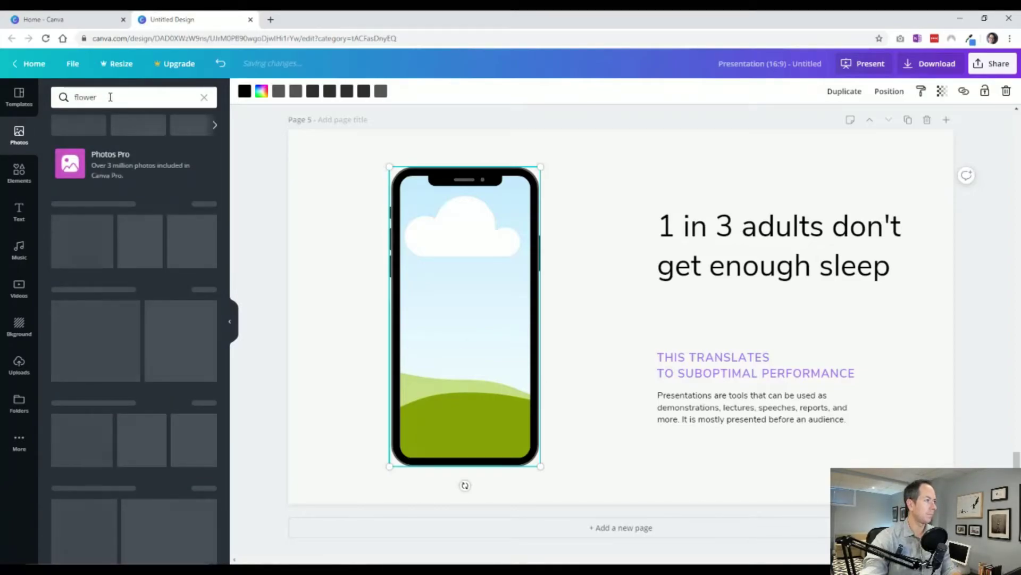
{"action": "scroll", "coordinate": [321, 258], "scroll_direction": "up", "scroll_amount": 5}
{"action": "scroll", "coordinate": [368, 326], "scroll_direction": "down", "scroll_amount": 4}
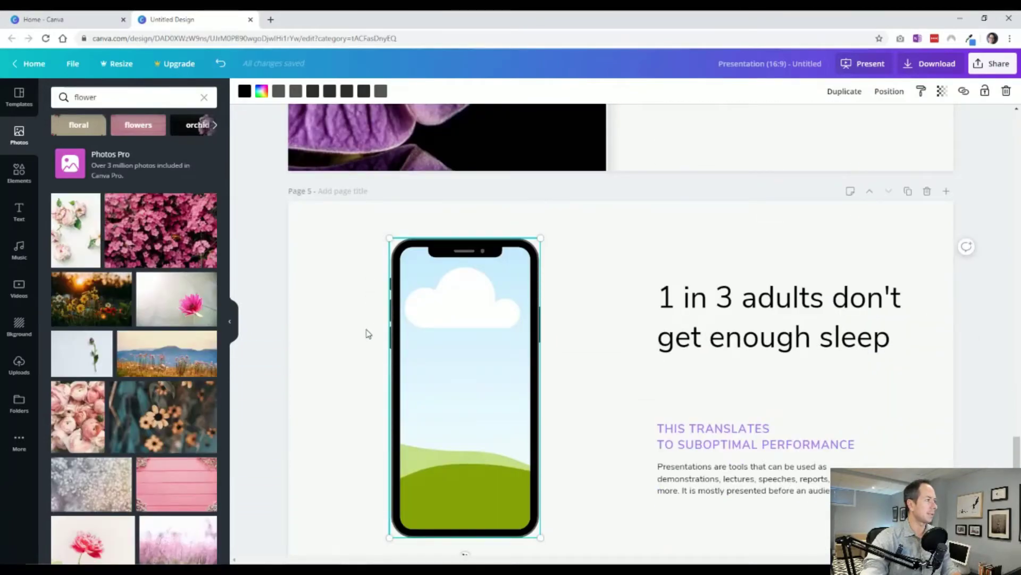
{"action": "scroll", "coordinate": [367, 333], "scroll_direction": "down", "scroll_amount": 2}
{"action": "left_click_drag", "start_coordinate": [159, 420], "coordinate": [463, 346]}
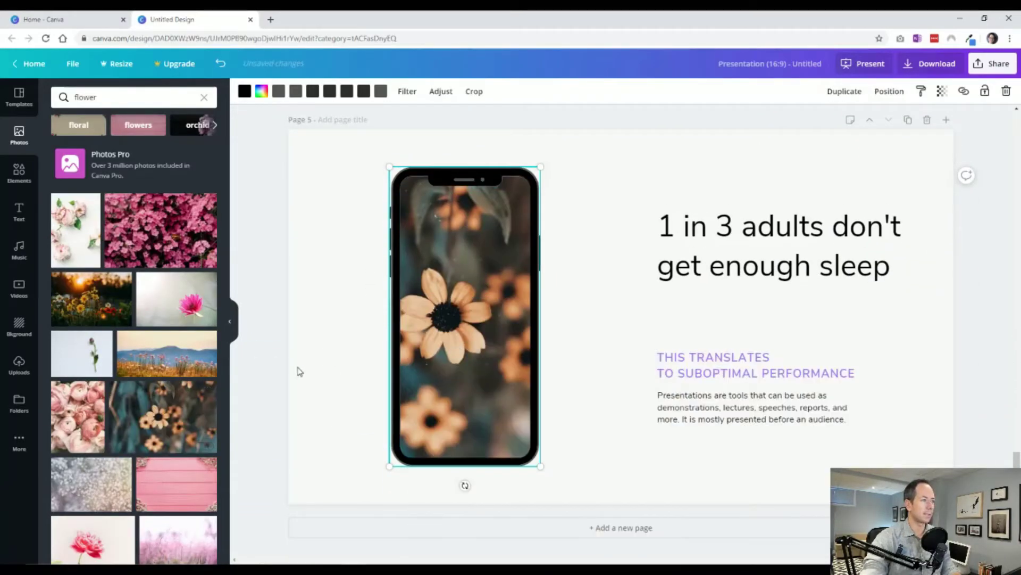
{"action": "left_click", "coordinate": [259, 423]}
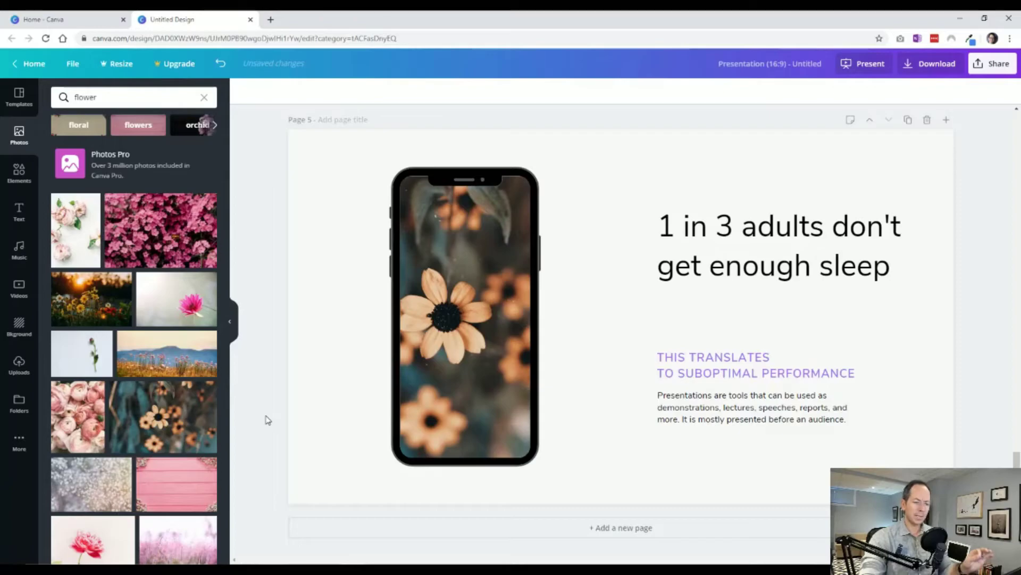
{"action": "left_click", "coordinate": [427, 395]}
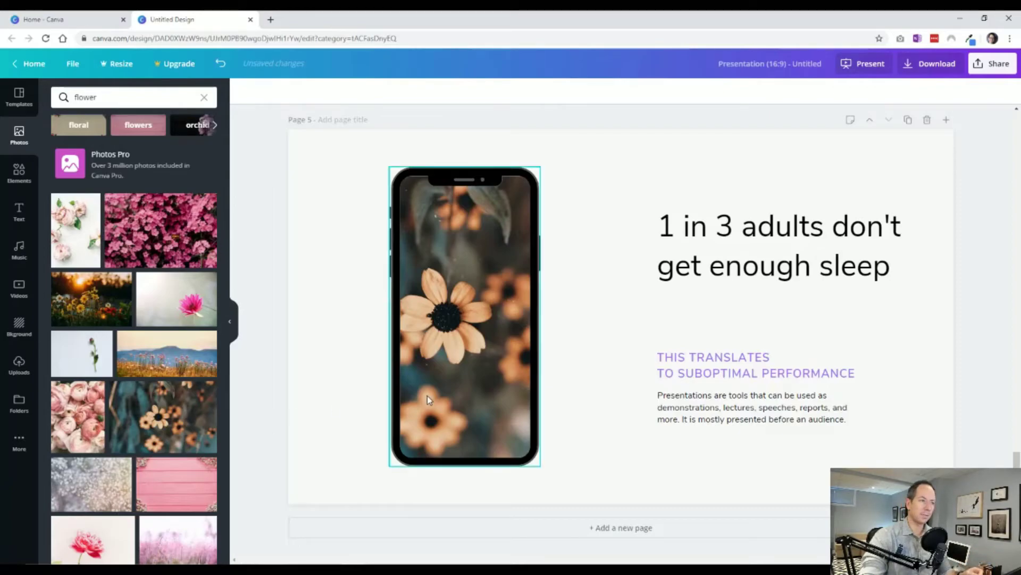
{"action": "scroll", "coordinate": [476, 401], "scroll_direction": "up", "scroll_amount": 5}
{"action": "scroll", "coordinate": [477, 400], "scroll_direction": "up", "scroll_amount": 3}
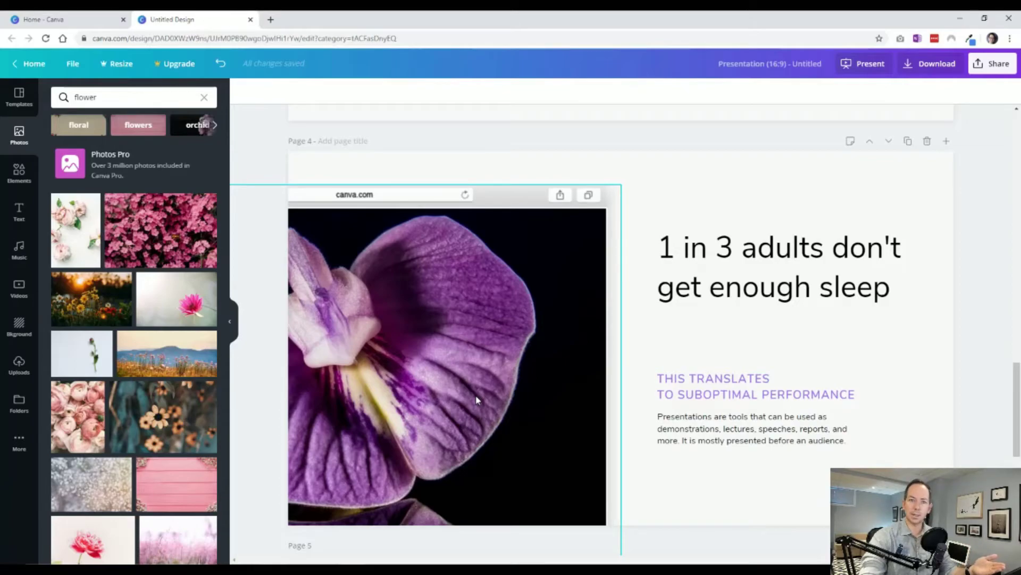
{"action": "scroll", "coordinate": [477, 400], "scroll_direction": "up", "scroll_amount": 20}
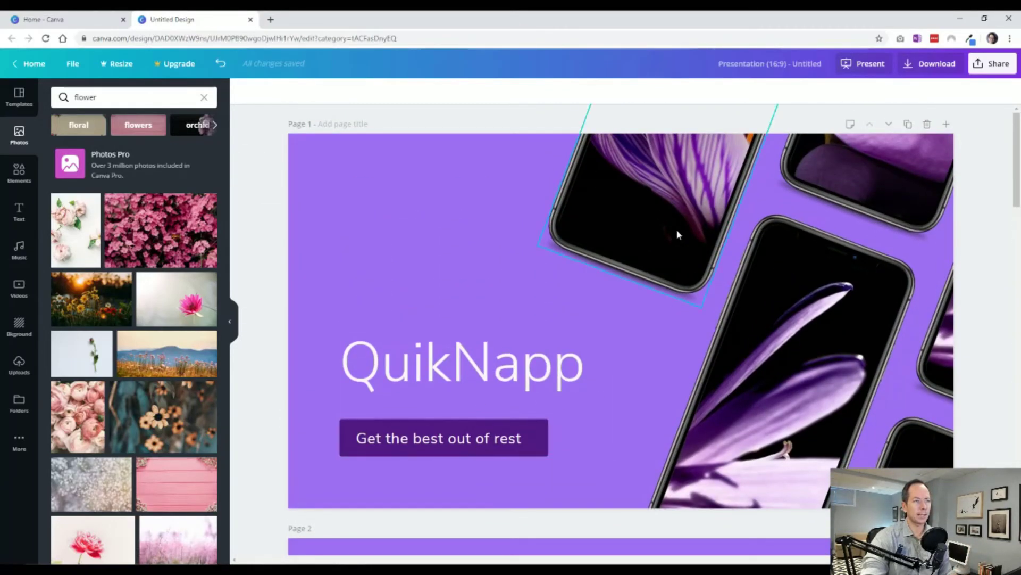
{"action": "left_click", "coordinate": [679, 234]}
{"action": "left_click", "coordinate": [878, 177], "text": "shift"}
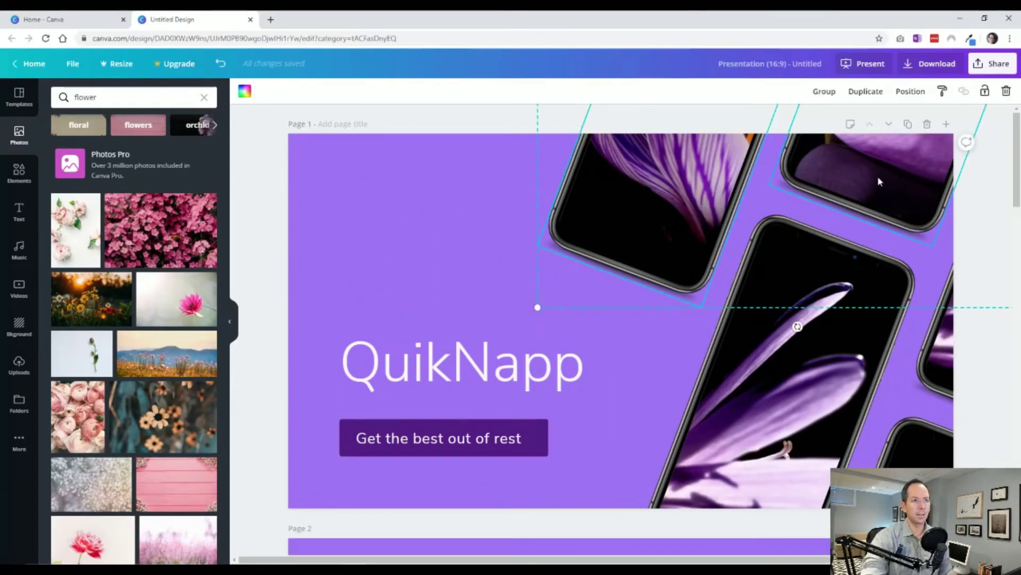
{"action": "left_click", "coordinate": [904, 256], "text": "shift"}
{"action": "left_click", "coordinate": [954, 340], "text": "shift"}
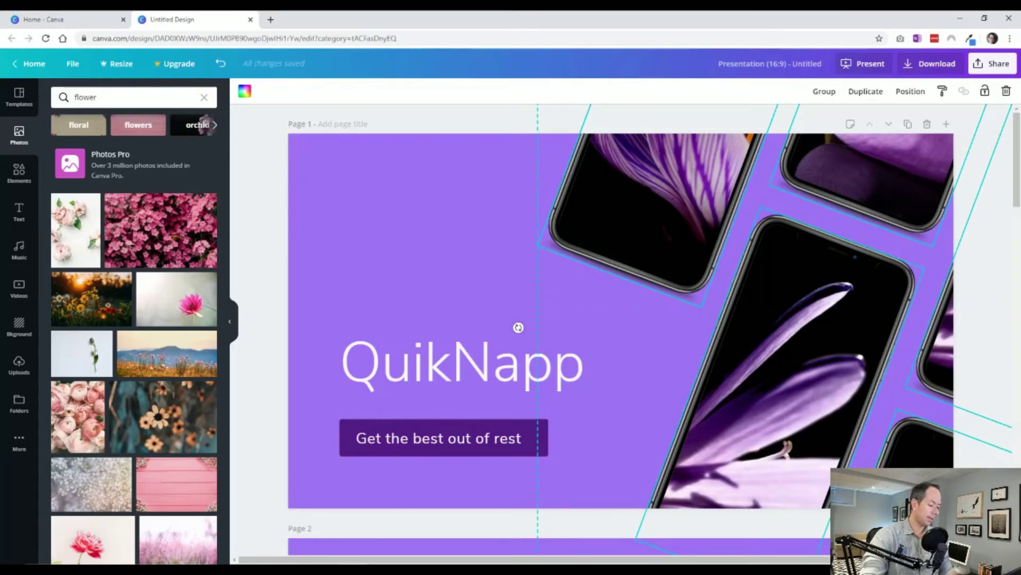
{"action": "scroll", "coordinate": [461, 259], "scroll_direction": "down", "scroll_amount": 10}
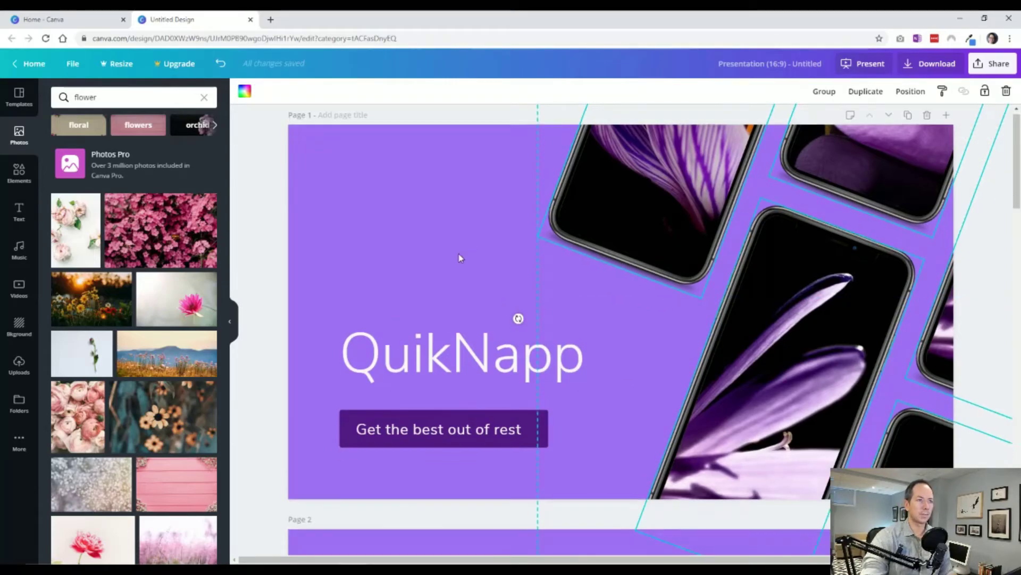
{"action": "scroll", "coordinate": [459, 257], "scroll_direction": "up", "scroll_amount": 10}
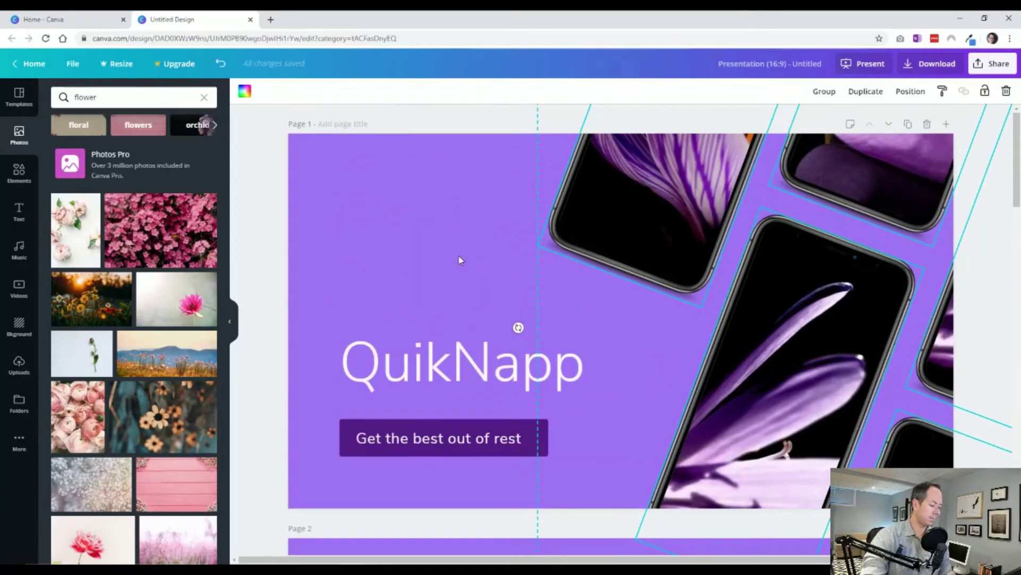
{"action": "scroll", "coordinate": [467, 281], "scroll_direction": "down", "scroll_amount": 20}
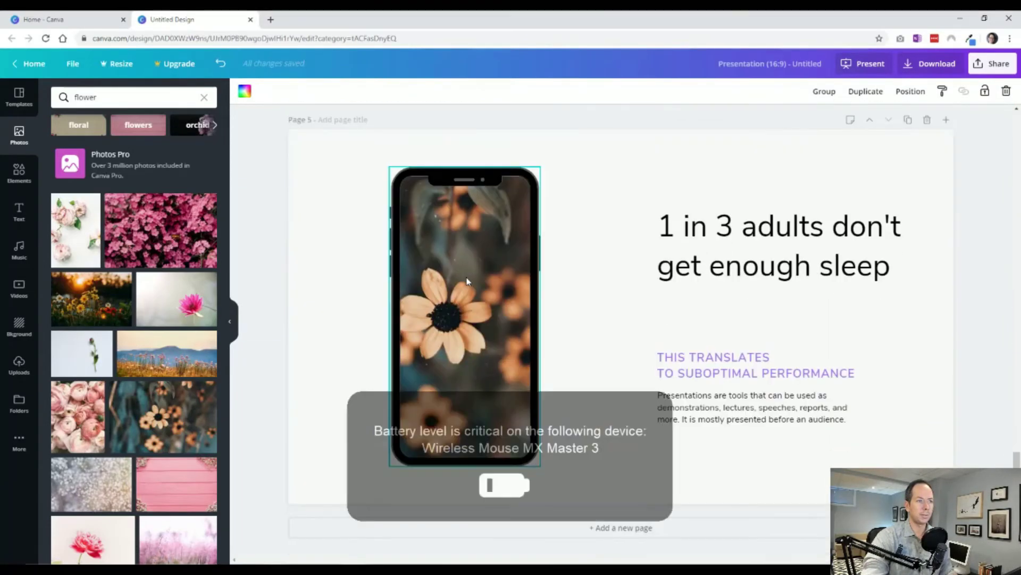
- Duplicate page 5, delete the phone and extra text, and move the headline lower-left
{"action": "left_click", "coordinate": [908, 119]}
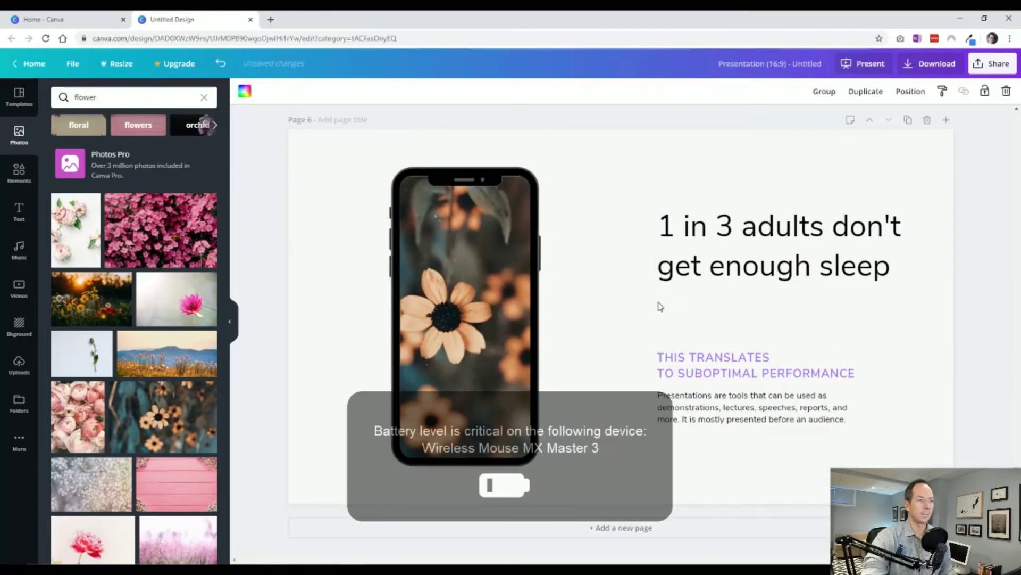
{"action": "left_click", "coordinate": [702, 374], "text": "shift"}
{"action": "key", "text": "Delete"}
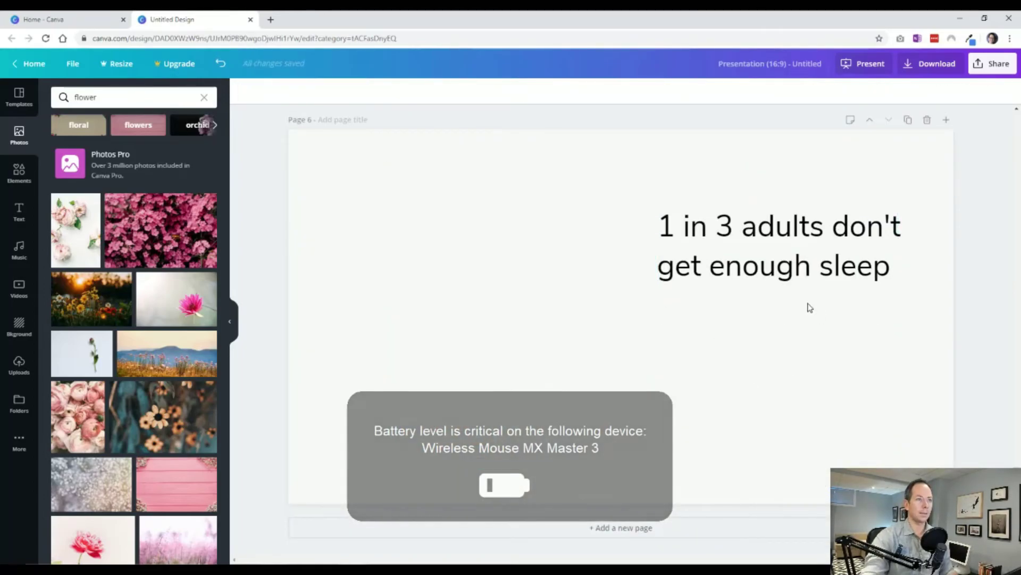
{"action": "left_click", "coordinate": [778, 261]}
{"action": "left_click_drag", "start_coordinate": [778, 261], "coordinate": [435, 390]}
{"action": "left_click", "coordinate": [529, 302]}
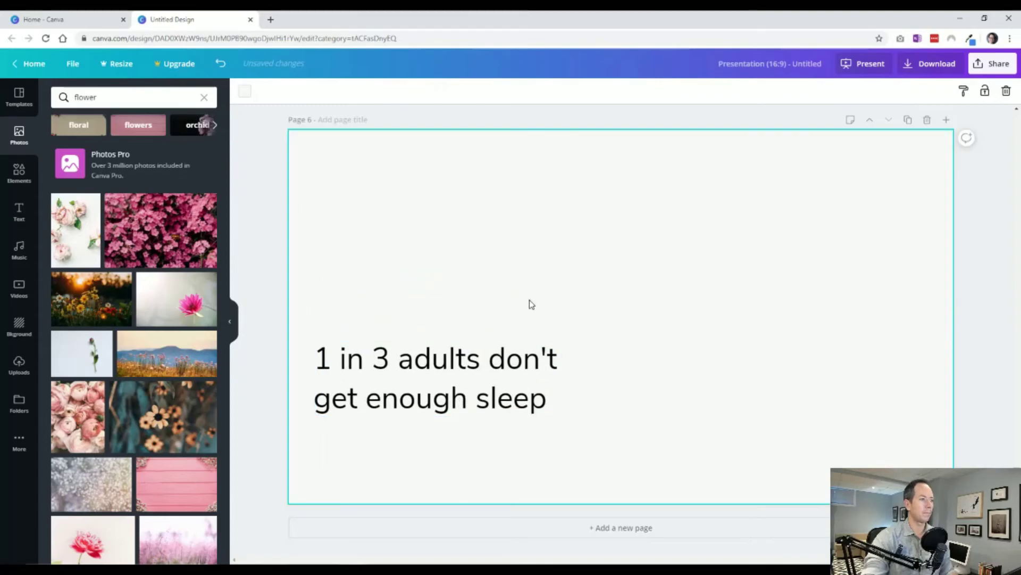
- Paste the tilted purple phone mockups onto page 6 and fine-tune the headline position
{"action": "key", "text": "ctrl+v"}
{"action": "left_click", "coordinate": [259, 351]}
{"action": "left_click", "coordinate": [344, 392]}
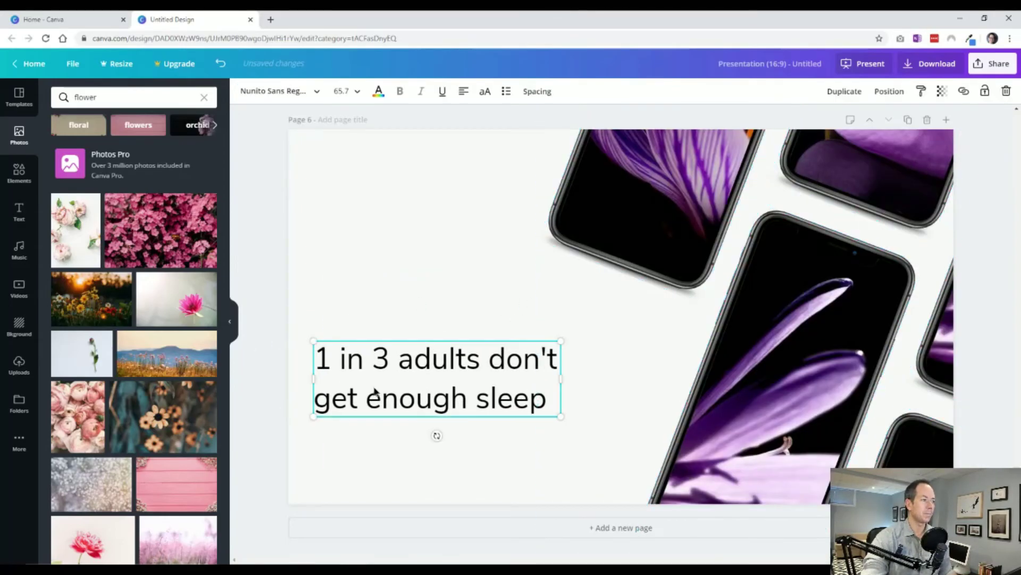
{"action": "left_click_drag", "start_coordinate": [372, 387], "coordinate": [400, 397]}
{"action": "left_click", "coordinate": [262, 454]}
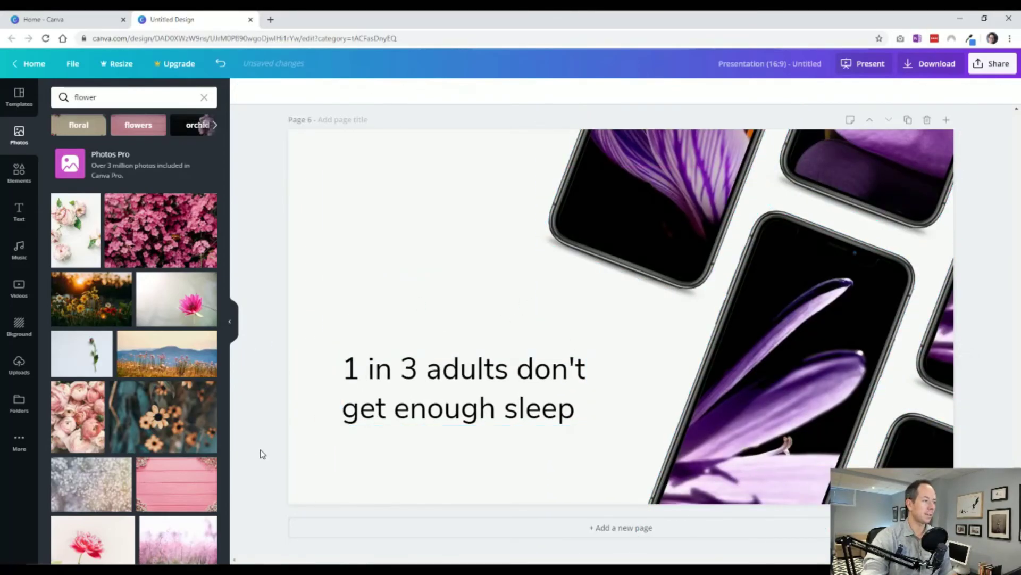